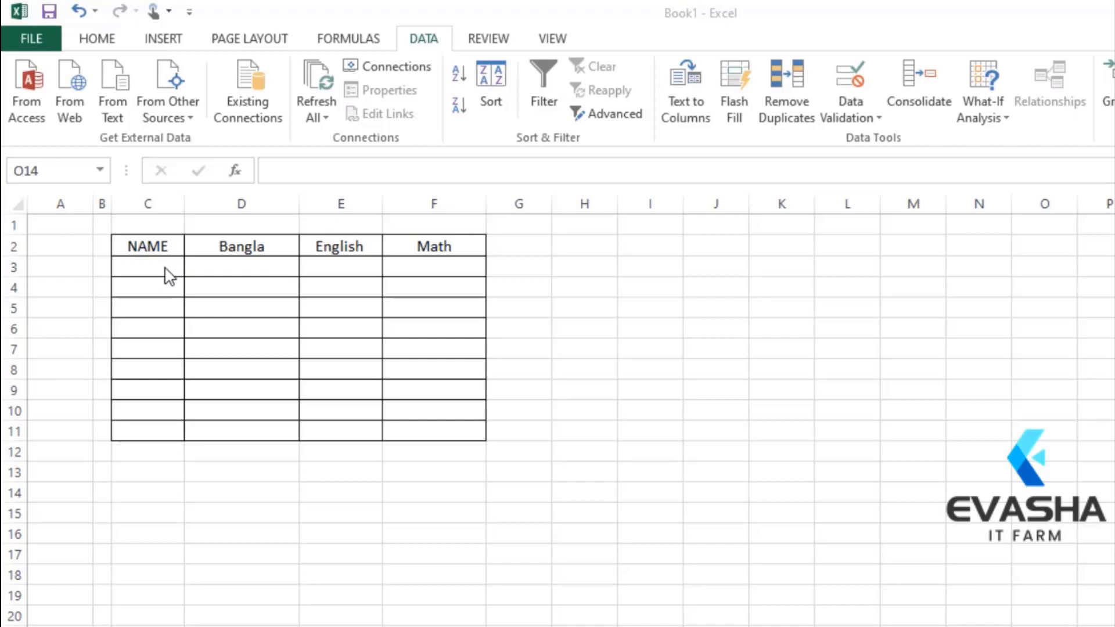
# Set a Data Validation rule on the NAME cells C3:C11 requiring text length greater than or equal to 3
pyautogui.click(549, 407)
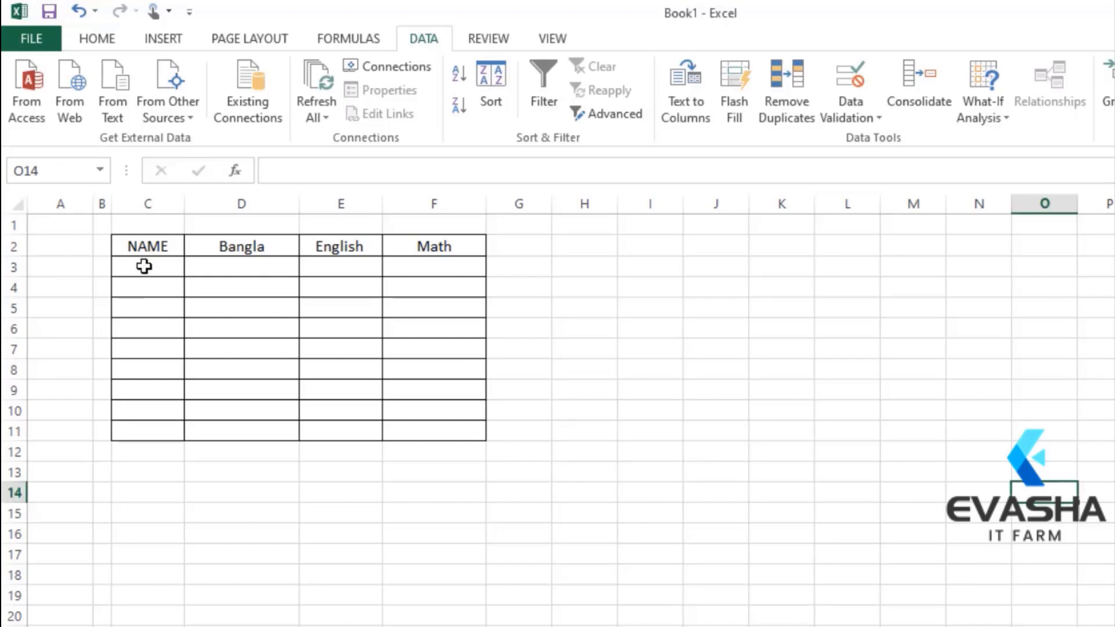
pyautogui.moveTo(144, 266); pyautogui.dragTo(144, 436)
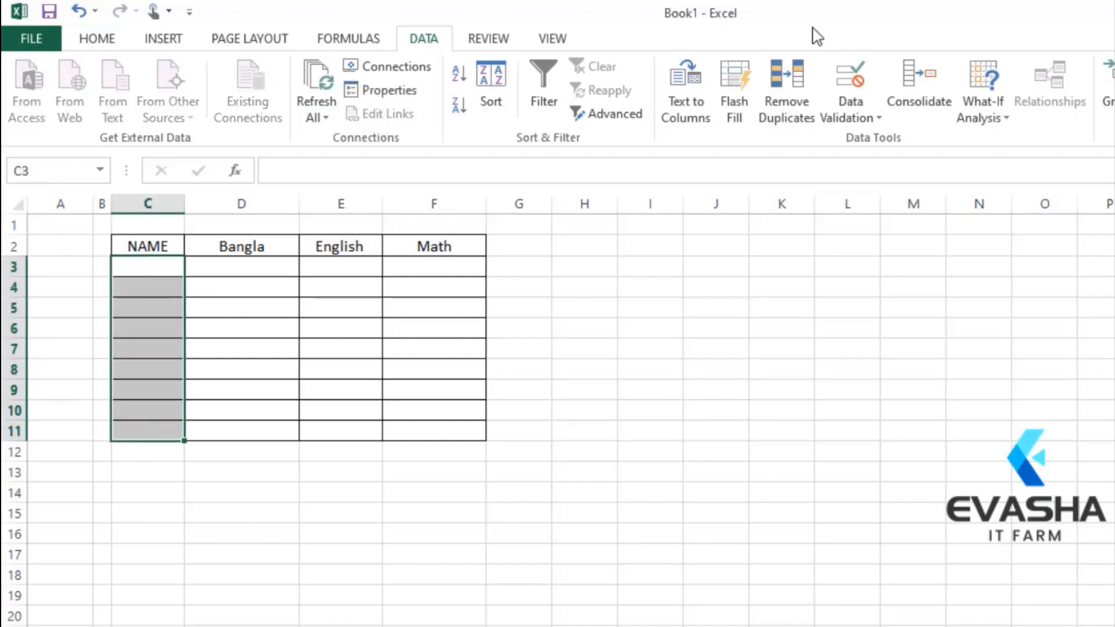
pyautogui.click(853, 116)
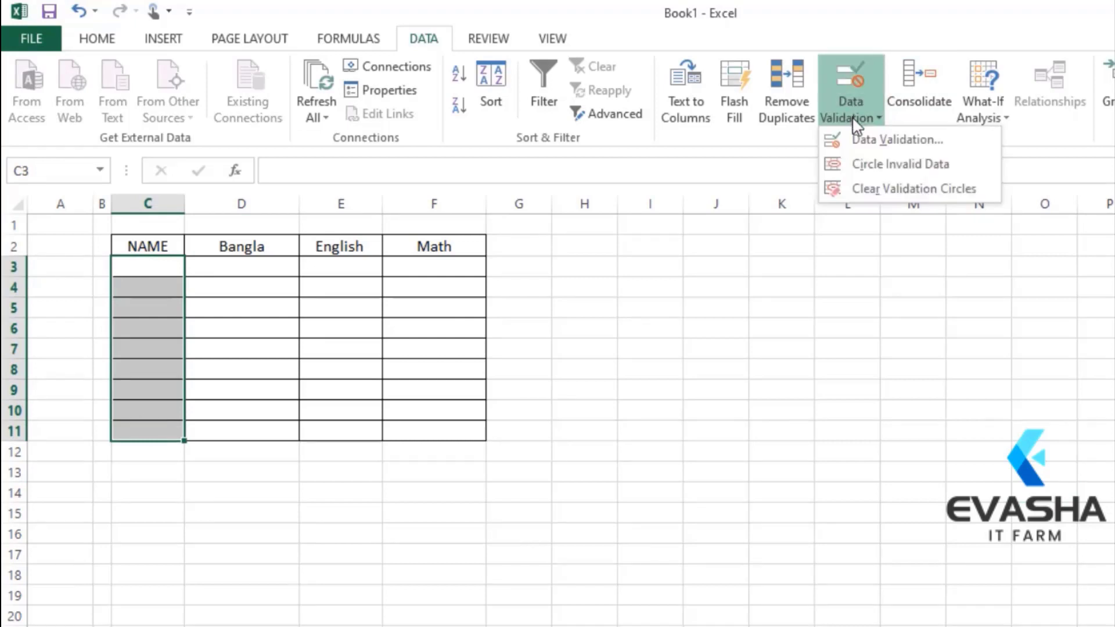
pyautogui.click(869, 149)
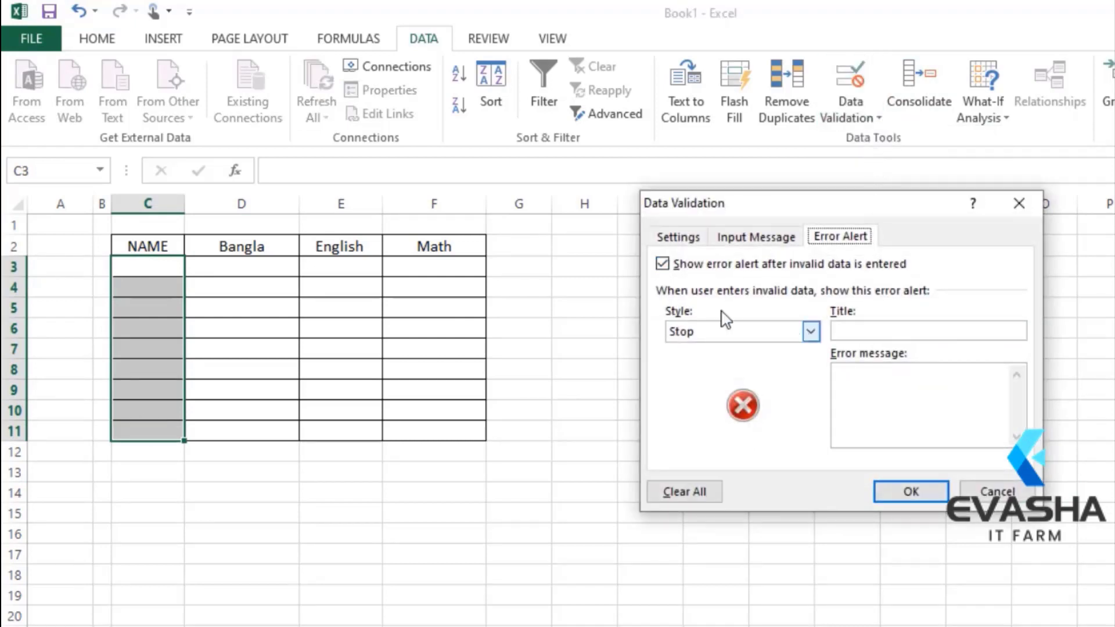
pyautogui.click(684, 241)
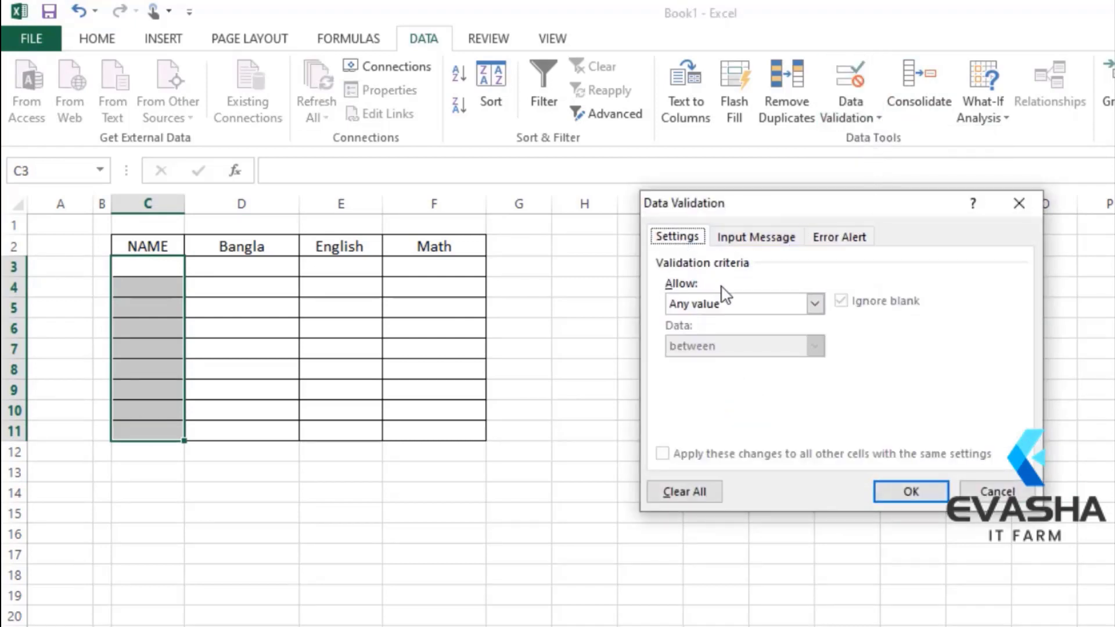
pyautogui.click(814, 302)
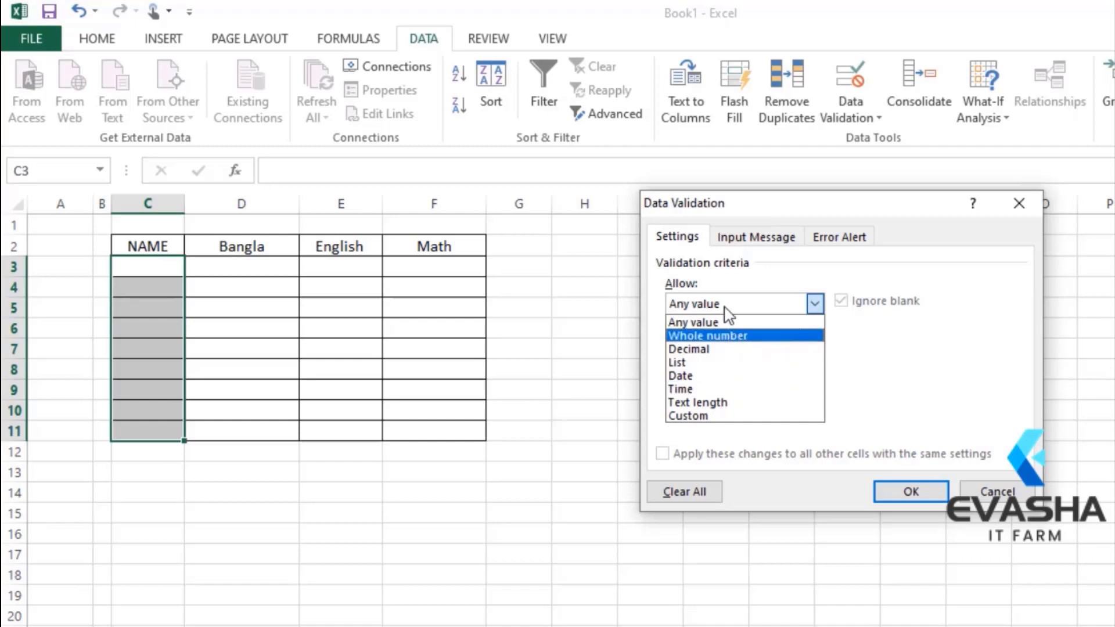
pyautogui.click(729, 404)
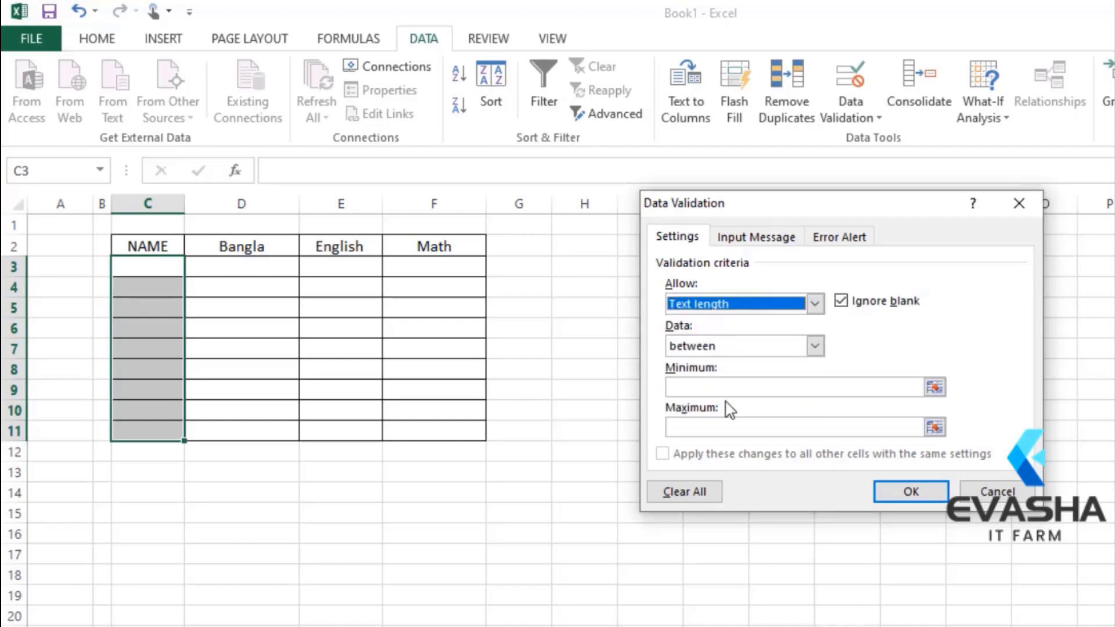
pyautogui.click(814, 346)
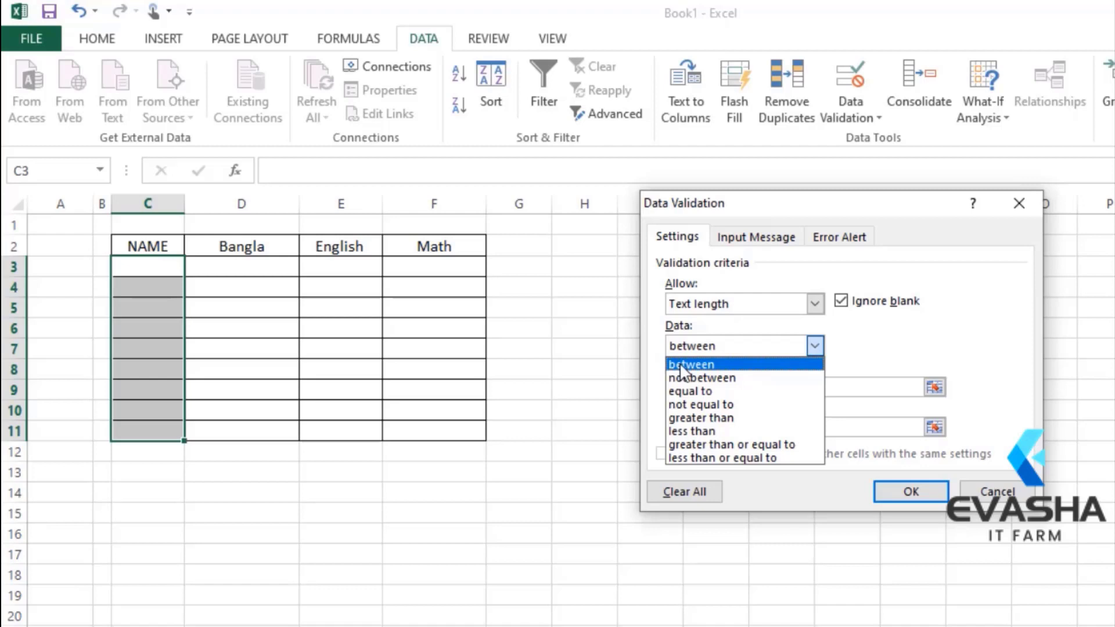
pyautogui.click(680, 448)
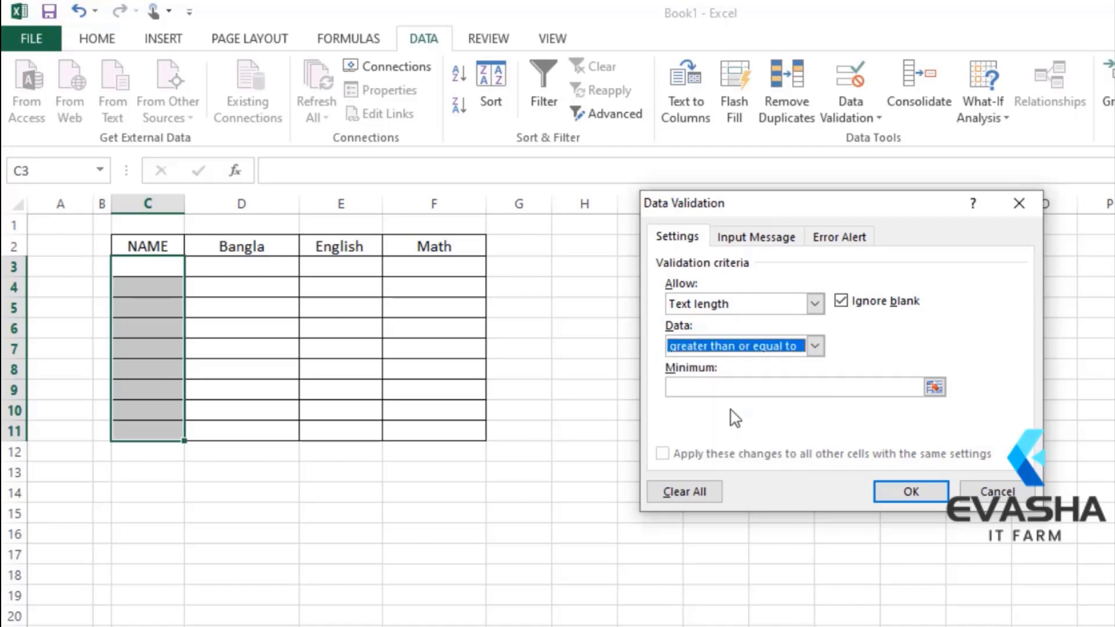
pyautogui.click(736, 385)
pyautogui.write('3')
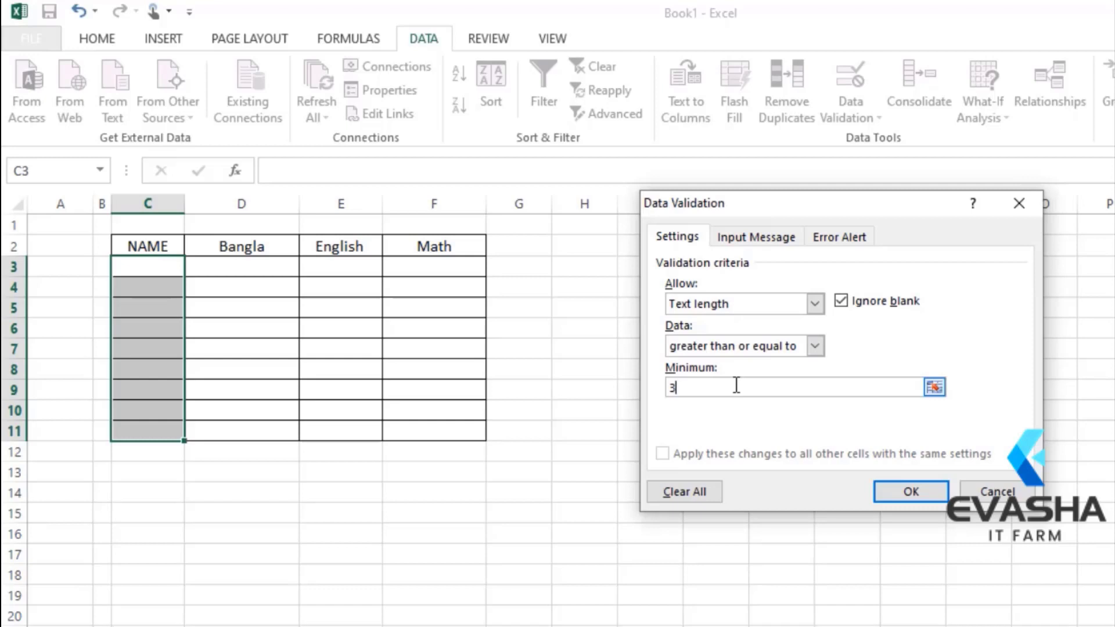
# Give the rule an Information-style error alert titled "rong number" with the message "plz correct number" and apply it
pyautogui.click(846, 243)
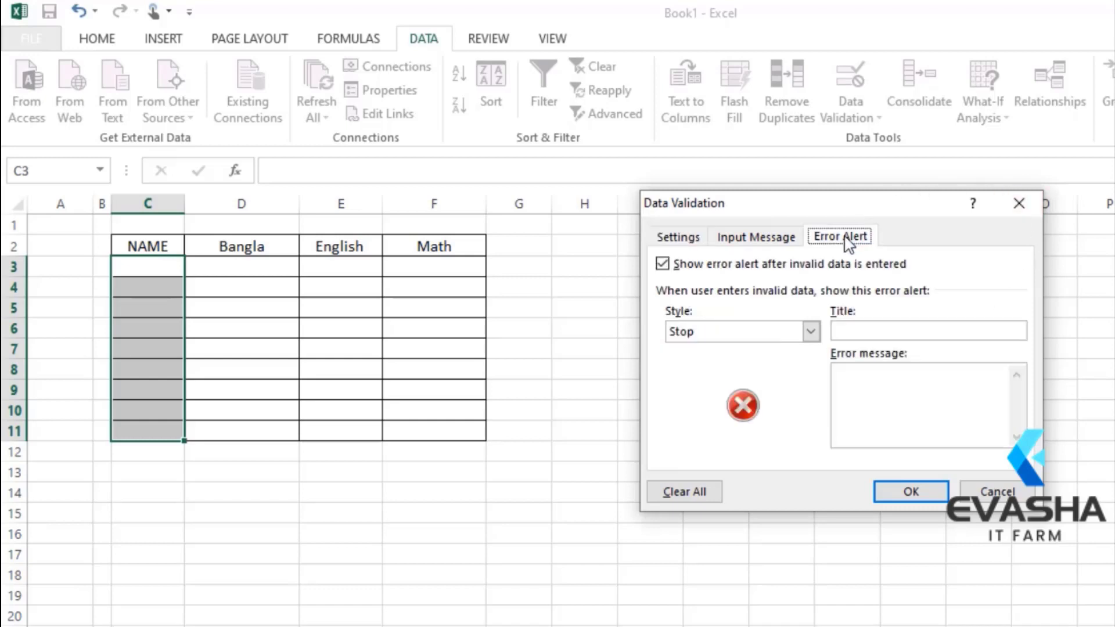
pyautogui.click(811, 330)
pyautogui.click(702, 364)
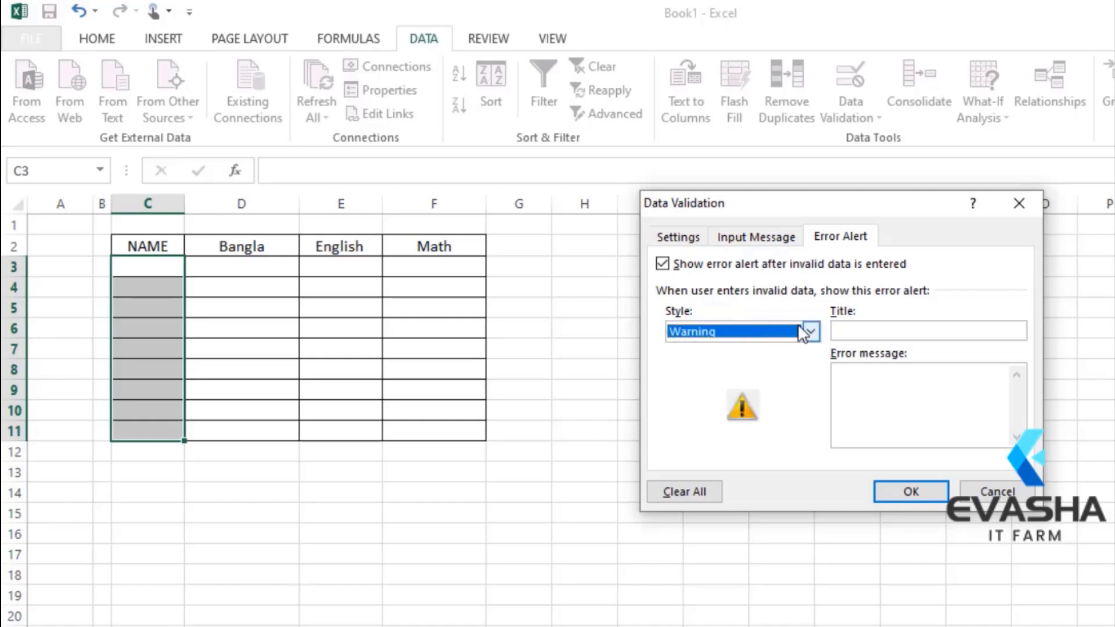
pyautogui.click(810, 332)
pyautogui.click(718, 377)
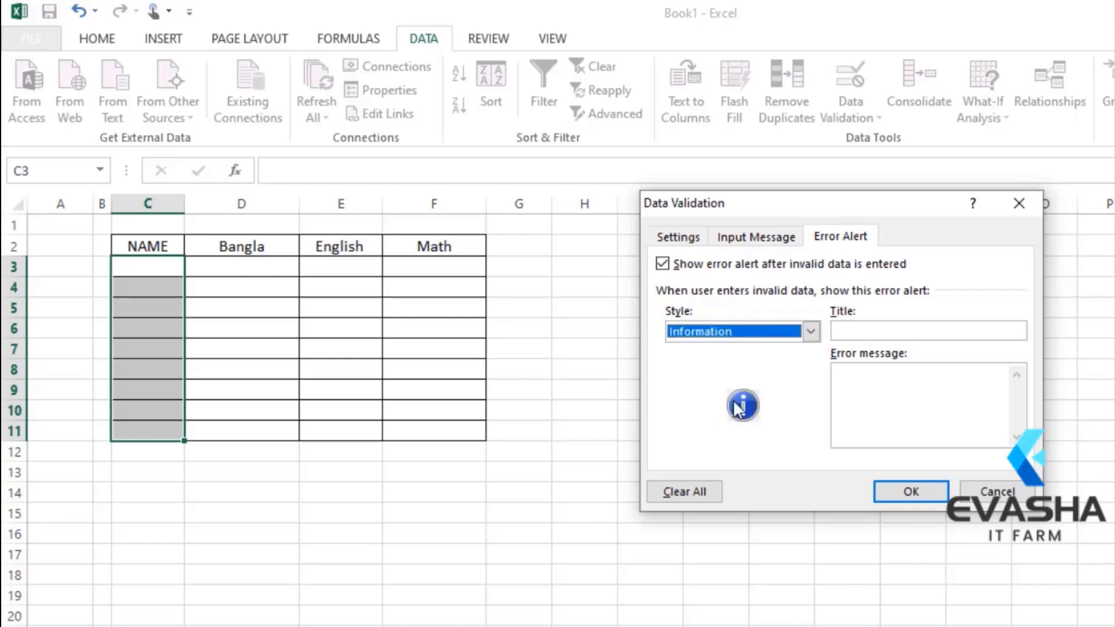
pyautogui.press('F9')
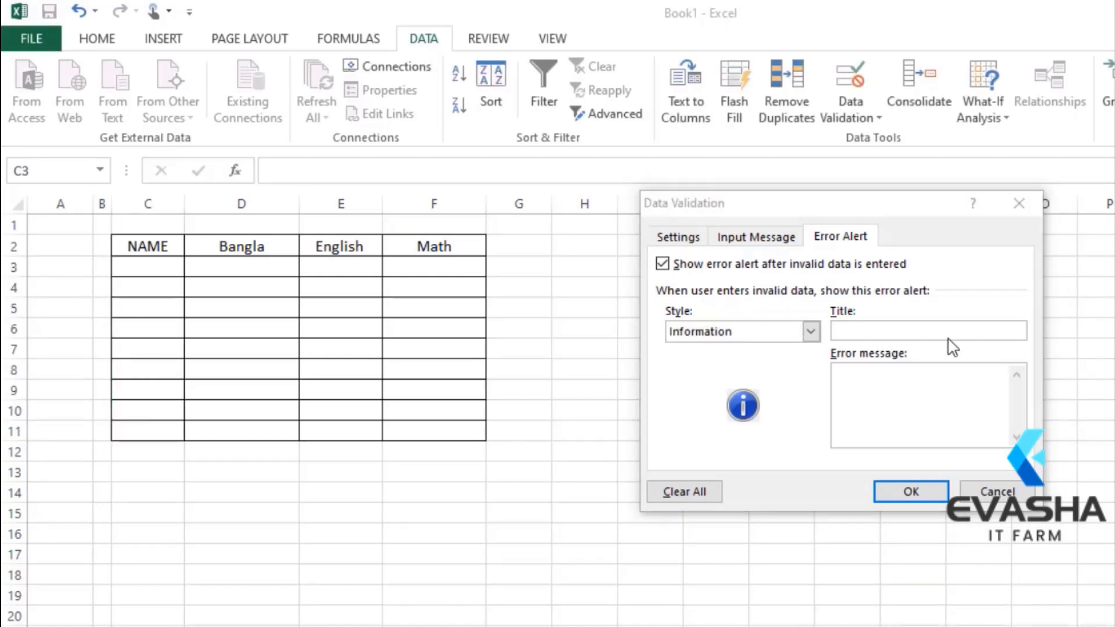
pyautogui.click(894, 333)
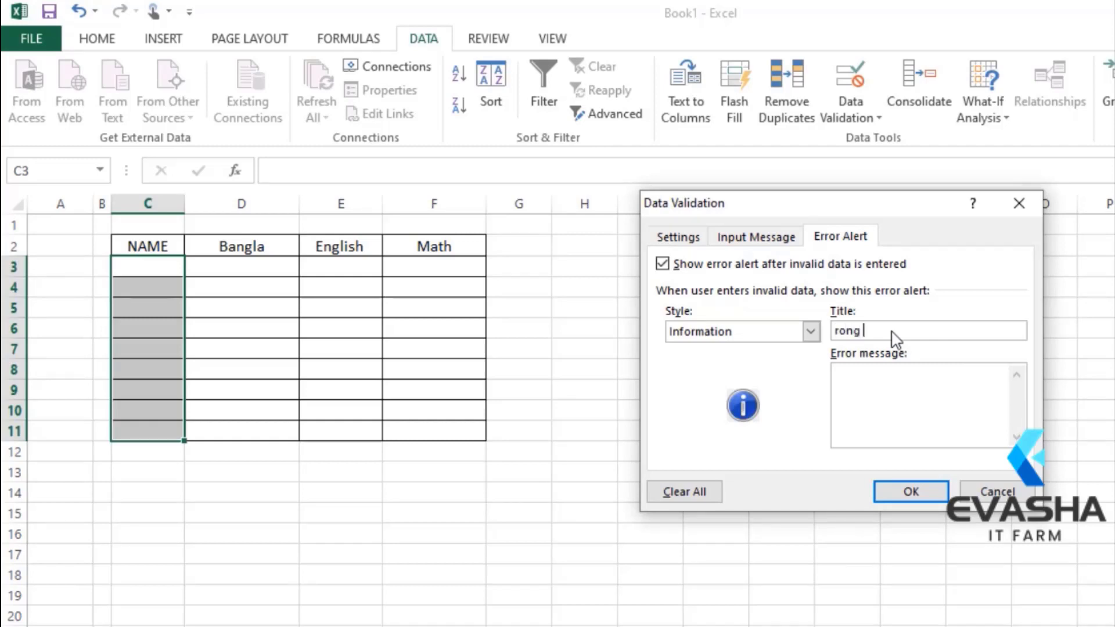
pyautogui.write('mber')
pyautogui.click(879, 383)
pyautogui.write('plz correct num')
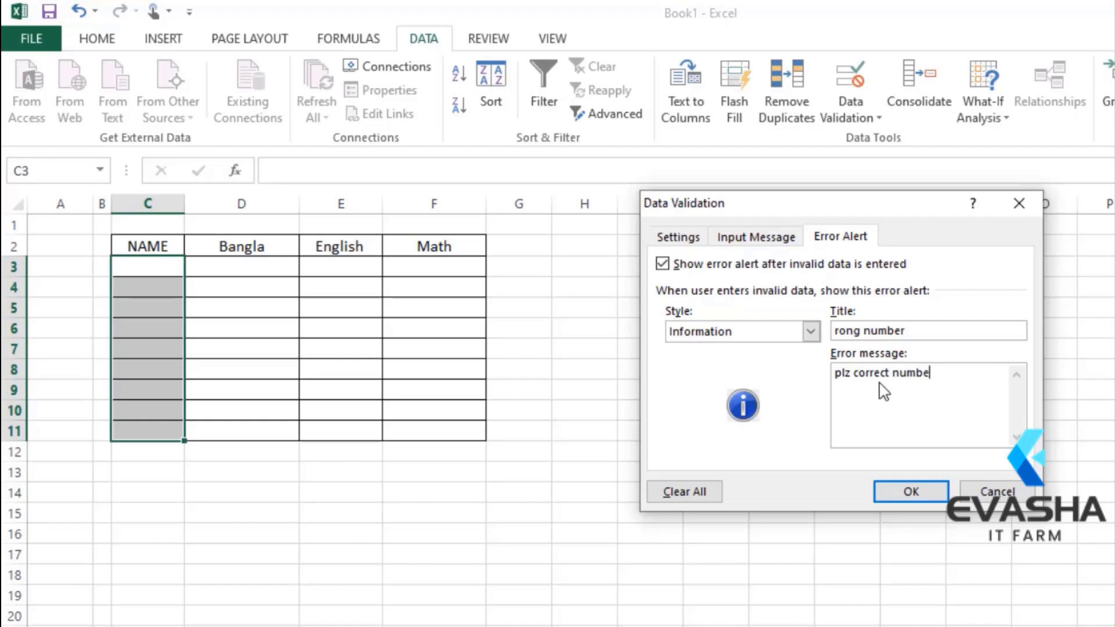
pyautogui.click(911, 492)
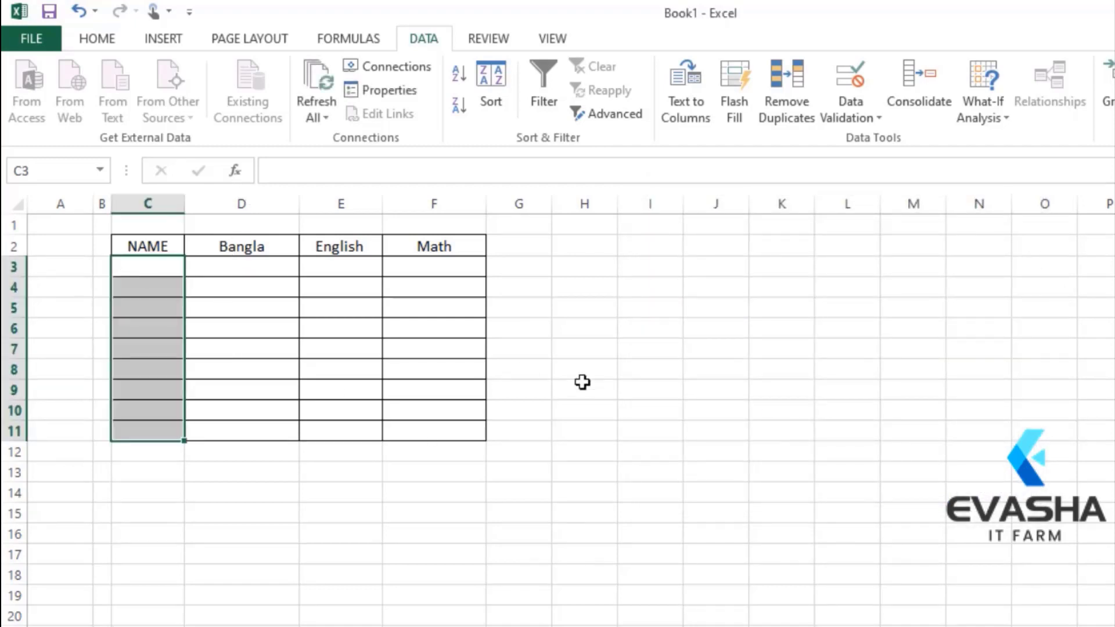
# Test the text length rule by entering NAME in cell C3, and clear the cell
pyautogui.click(726, 450)
pyautogui.doubleClick(145, 266)
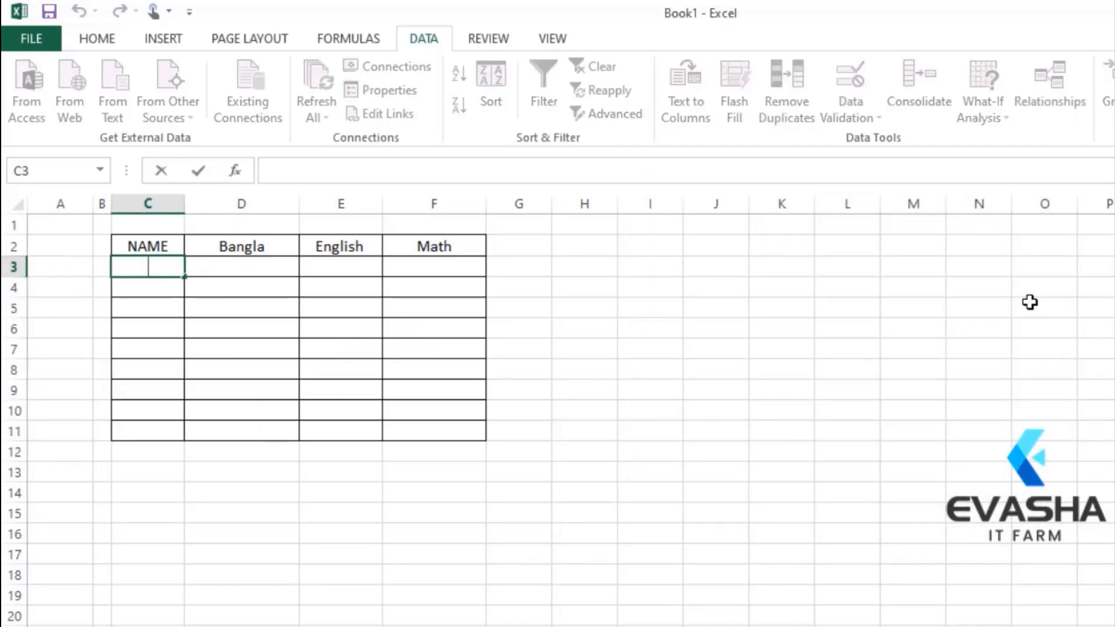
pyautogui.write('n')
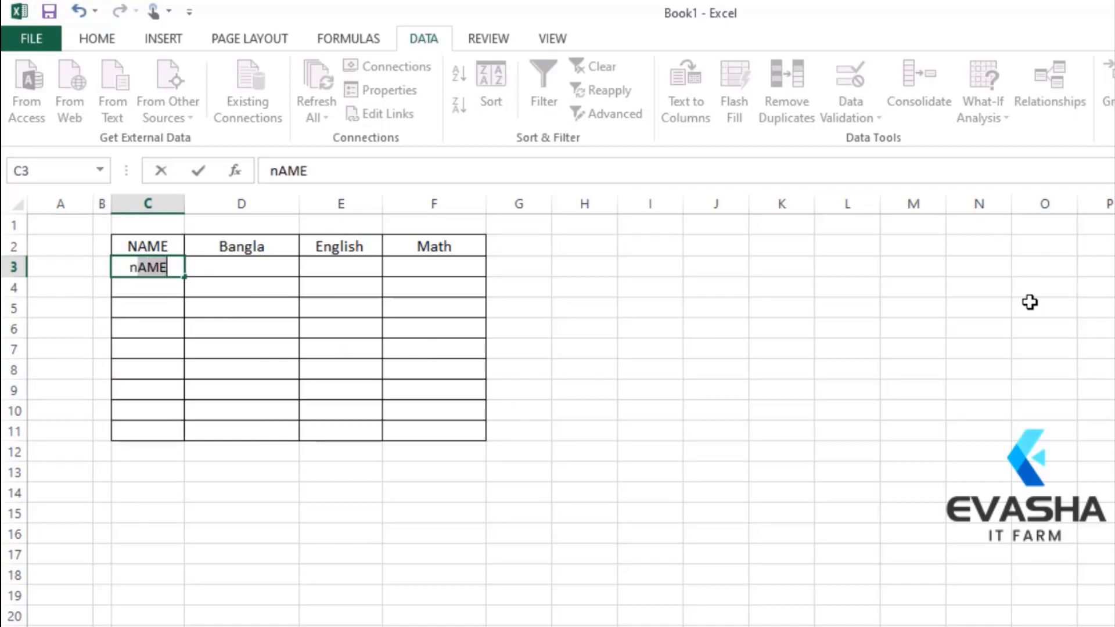
pyautogui.click(835, 428)
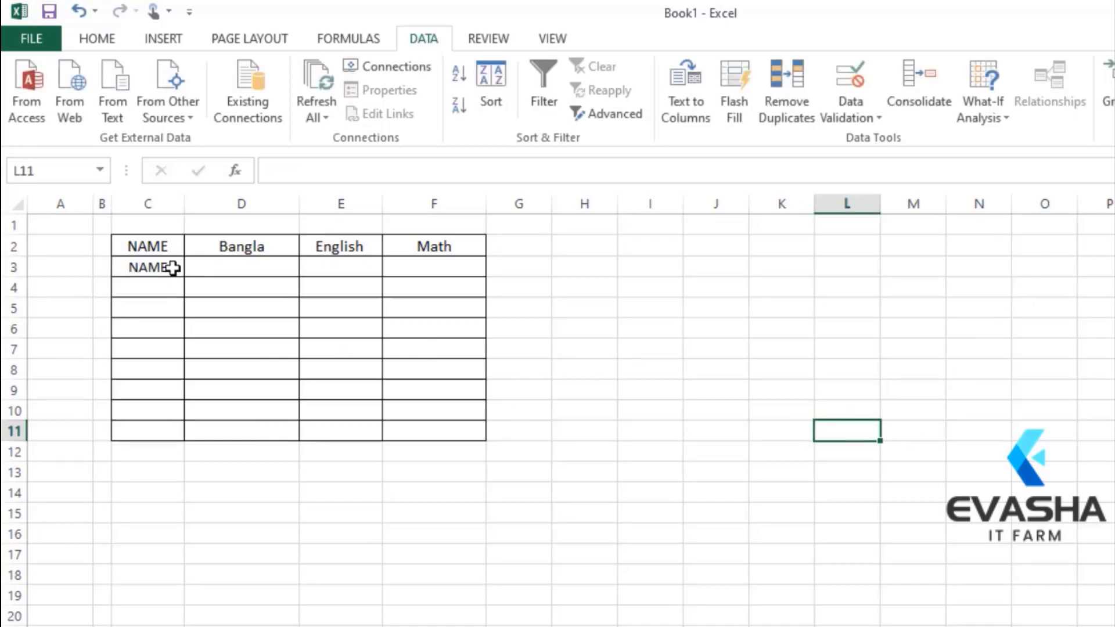
pyautogui.click(153, 271)
pyautogui.press('Delete')
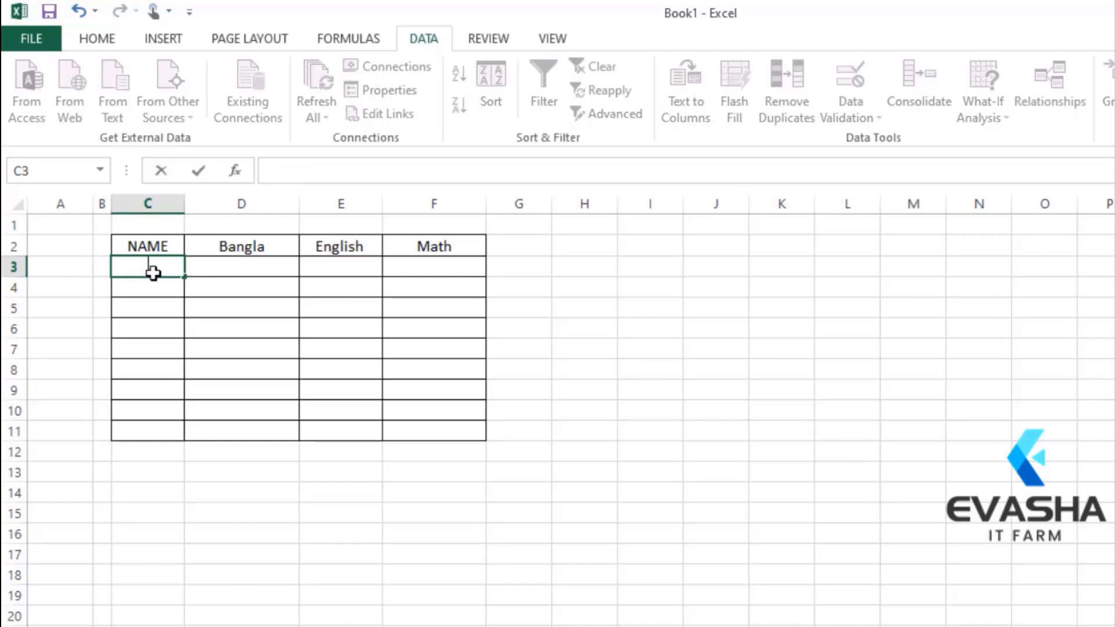
# Test the rule with the one-character entry "d" in cell C4 and cancel the entry at the alert
pyautogui.click(150, 286)
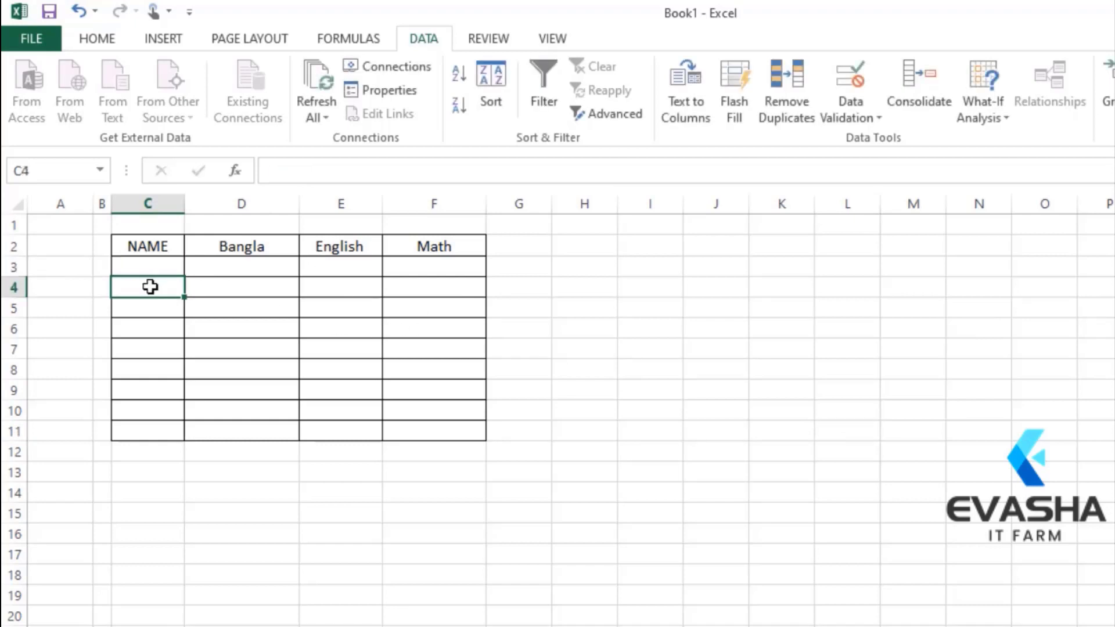
pyautogui.write('d')
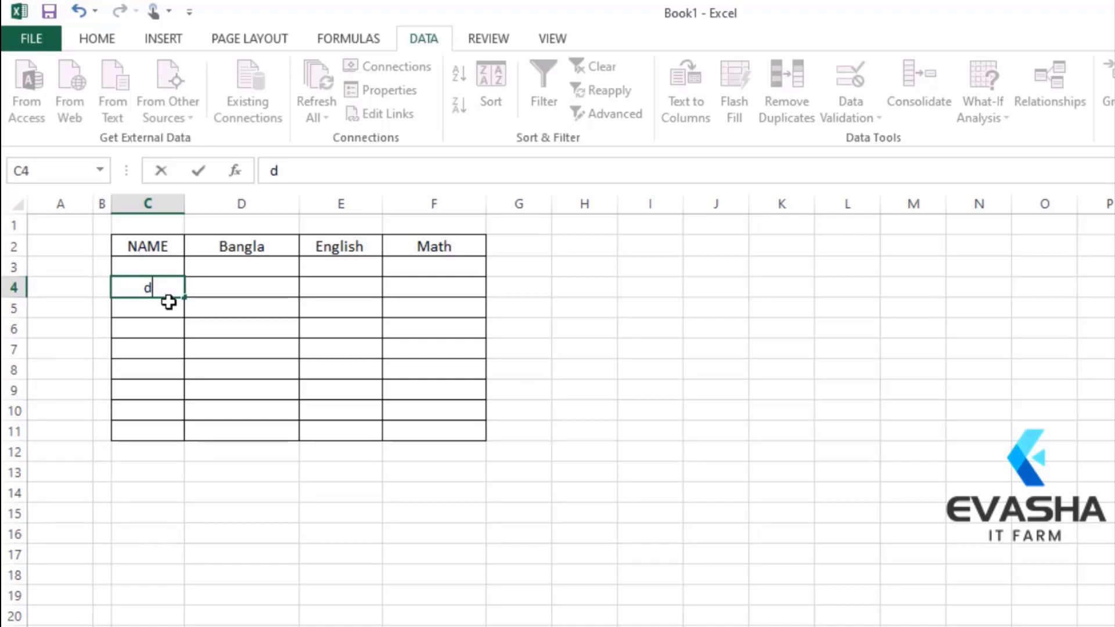
pyautogui.press('Return')
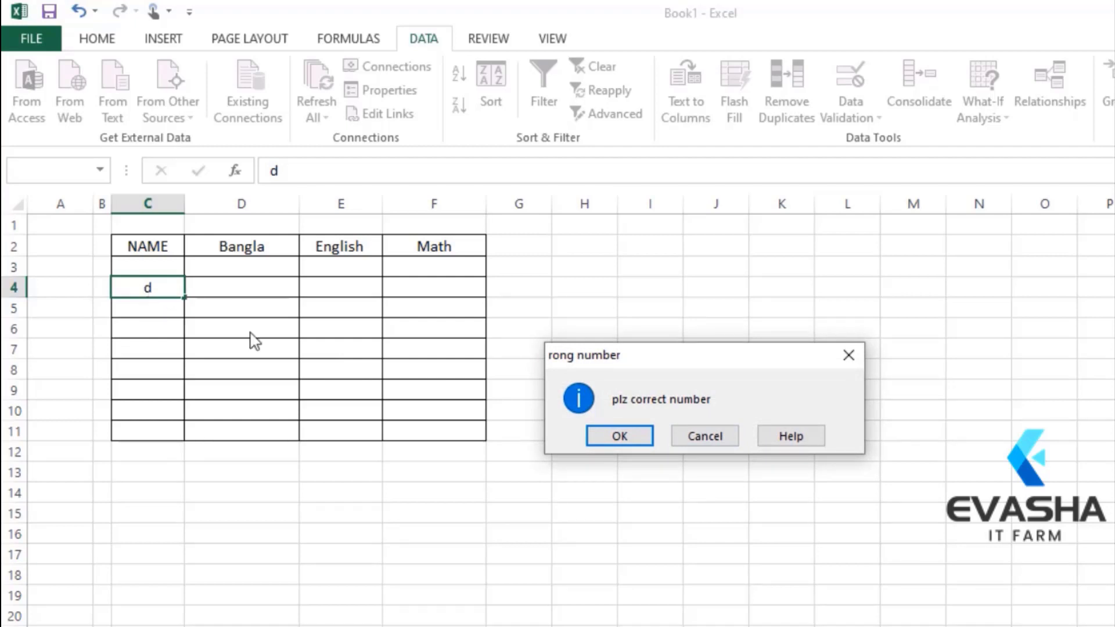
pyautogui.click(714, 437)
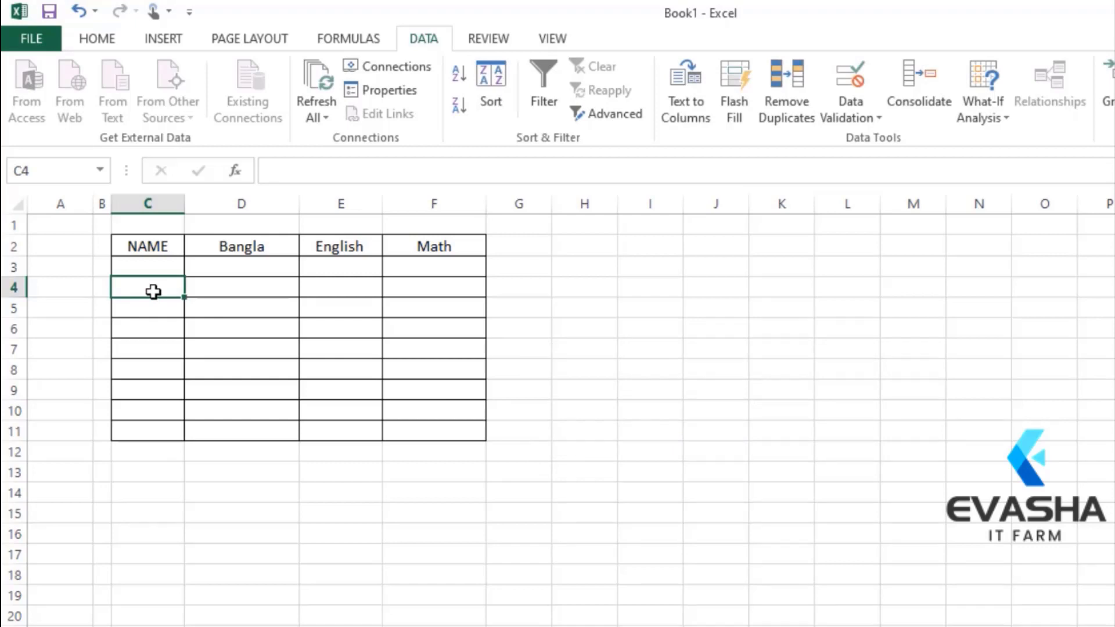
# Enter "dd" in cell C4 and accept the entry at the alert
pyautogui.write('dd')
pyautogui.click(661, 459)
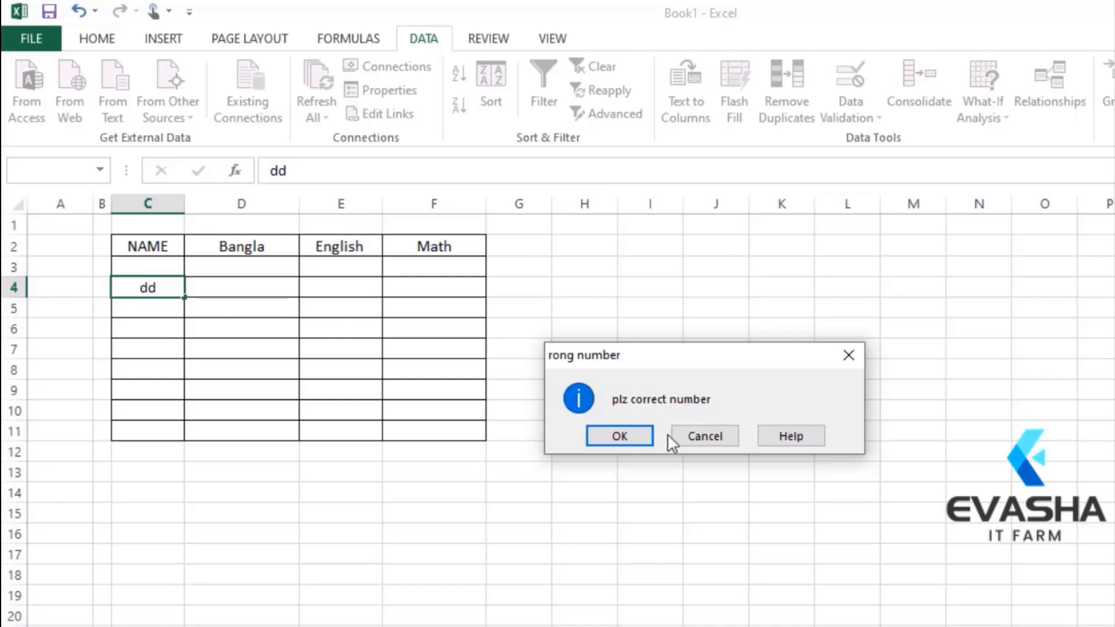
pyautogui.click(614, 435)
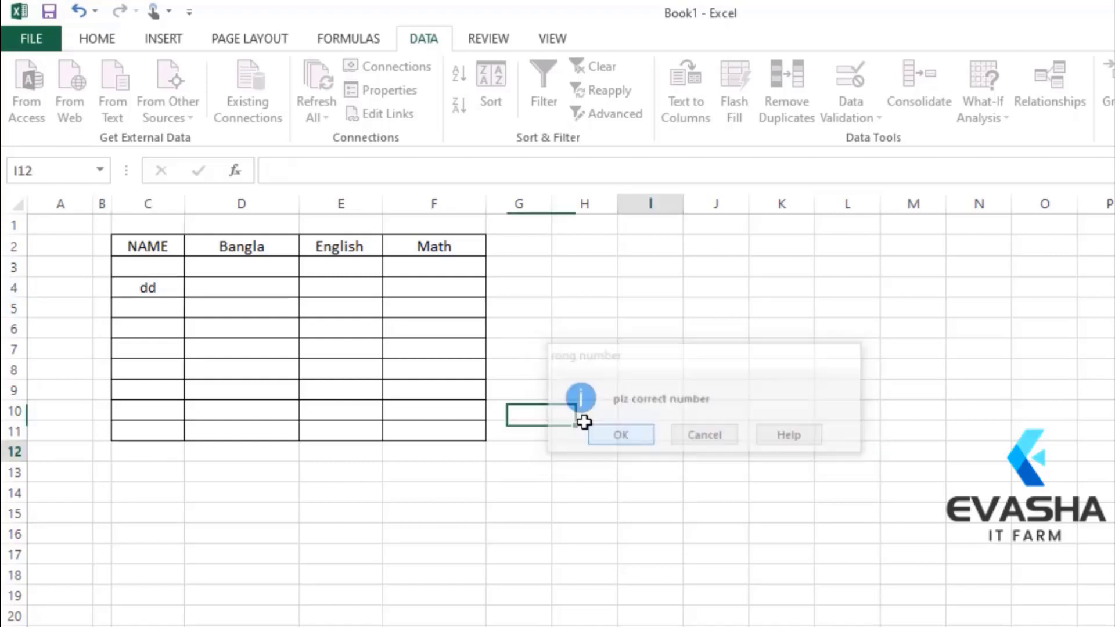
# Replace the entry in cell C4 with "llll" to test a valid length, and clear the cell
pyautogui.click(163, 294)
pyautogui.write('llll')
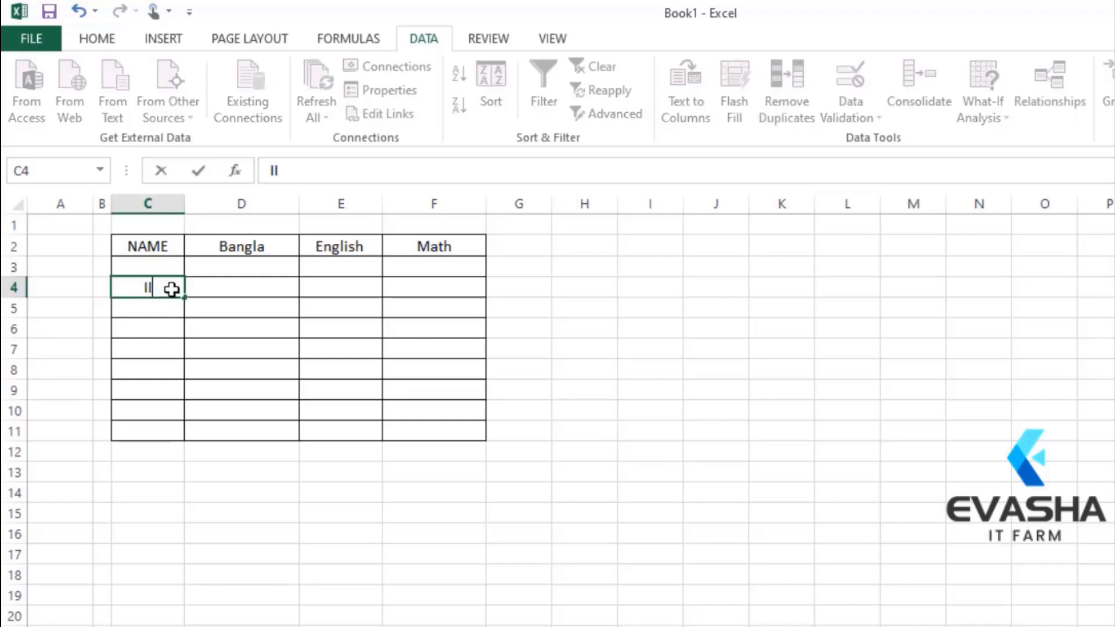
pyautogui.click(576, 446)
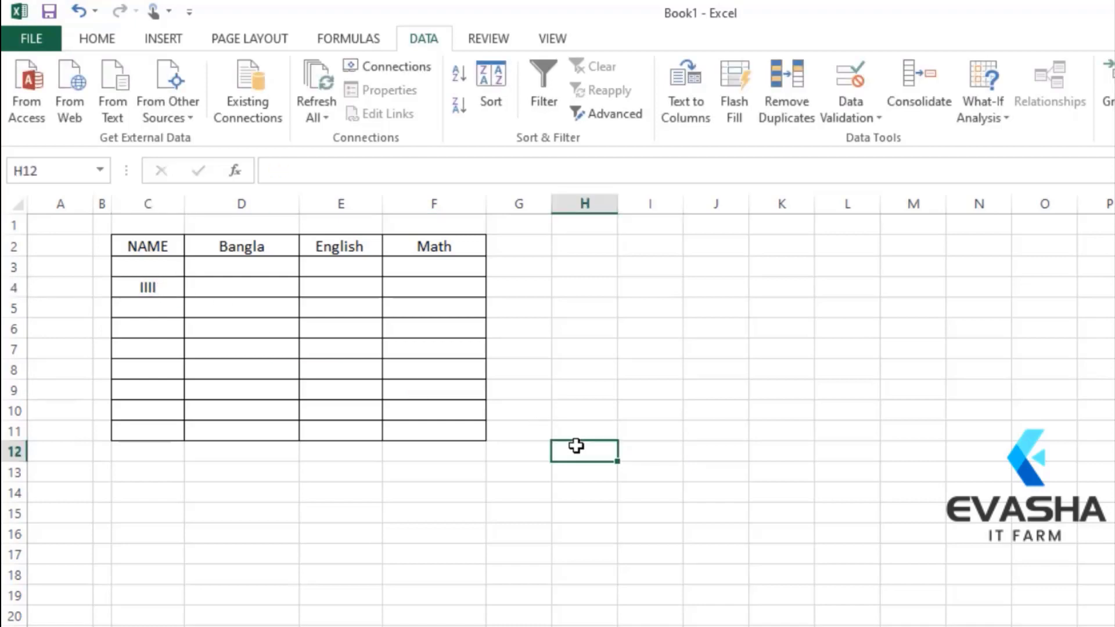
pyautogui.click(144, 288)
pyautogui.press('BackSpace')
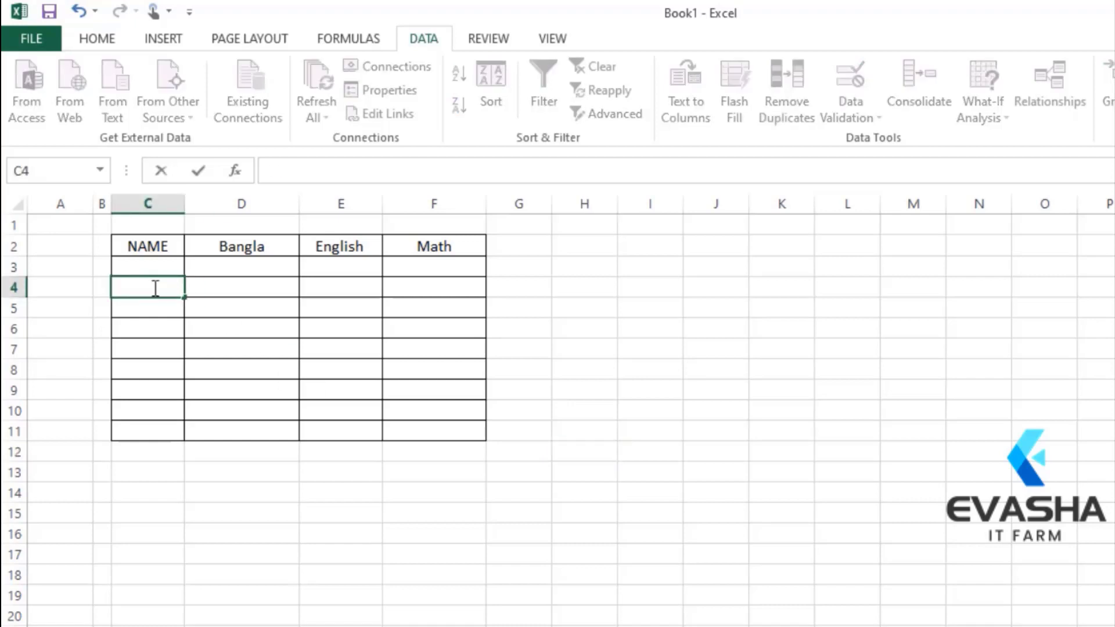
# Set data validation on the subject mark cells D3:F11 to allow whole numbers between 00 and 100
pyautogui.click(243, 272)
pyautogui.moveTo(242, 272); pyautogui.dragTo(444, 437)
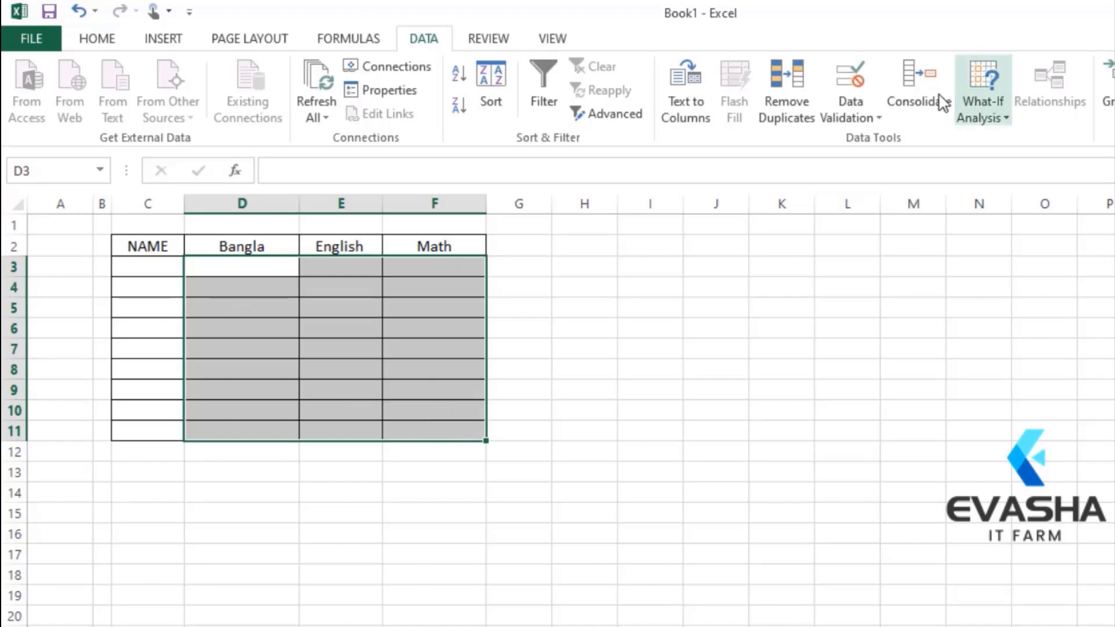
pyautogui.click(871, 119)
pyautogui.click(888, 140)
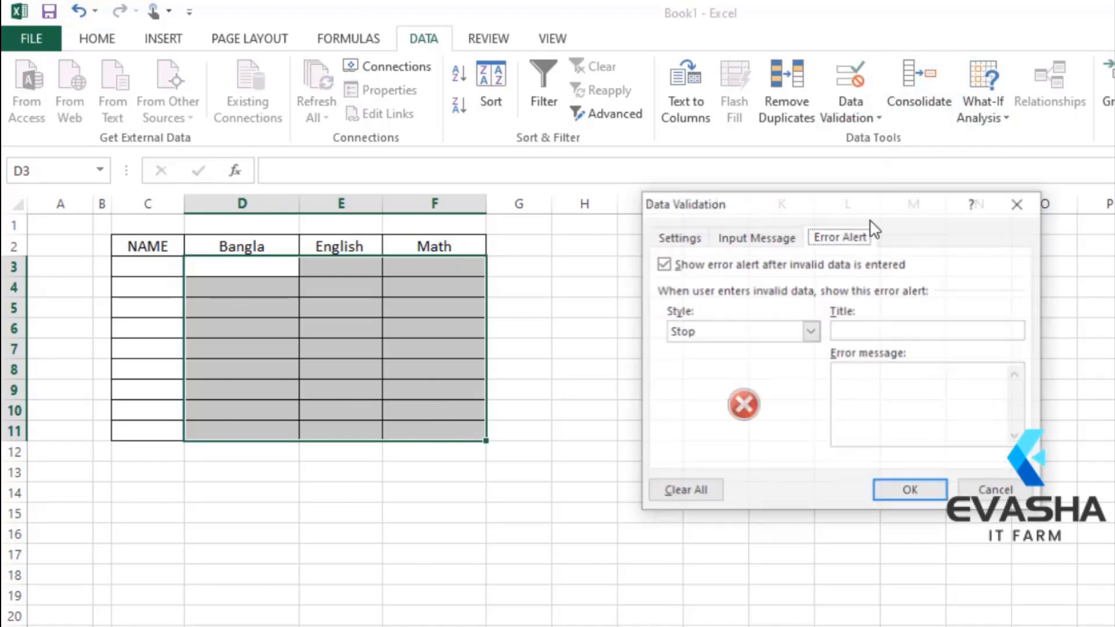
pyautogui.click(677, 236)
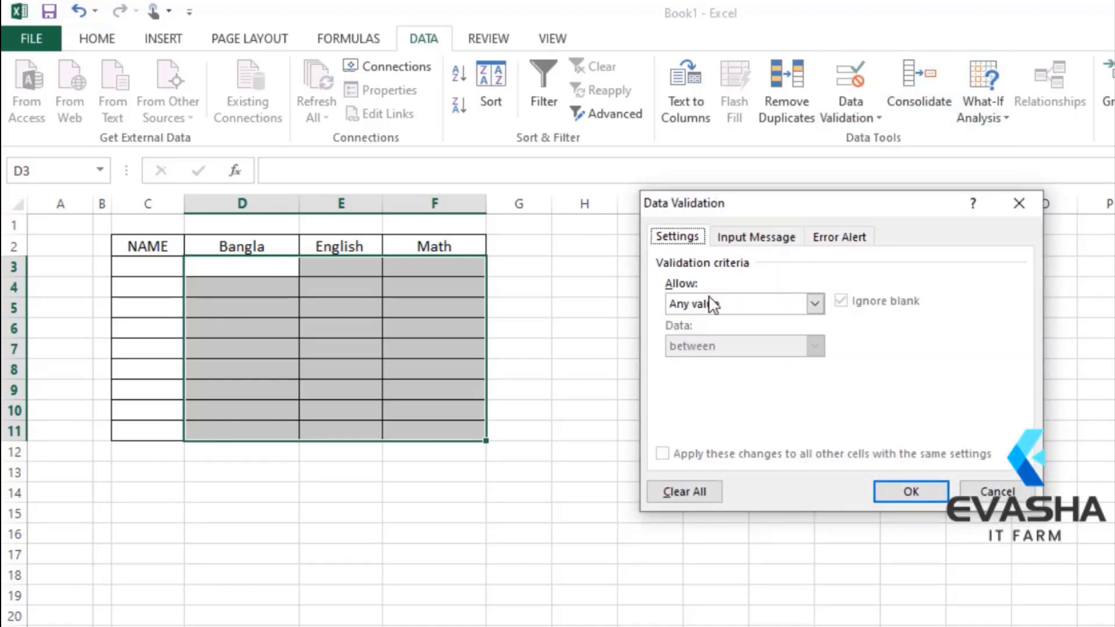
pyautogui.click(815, 304)
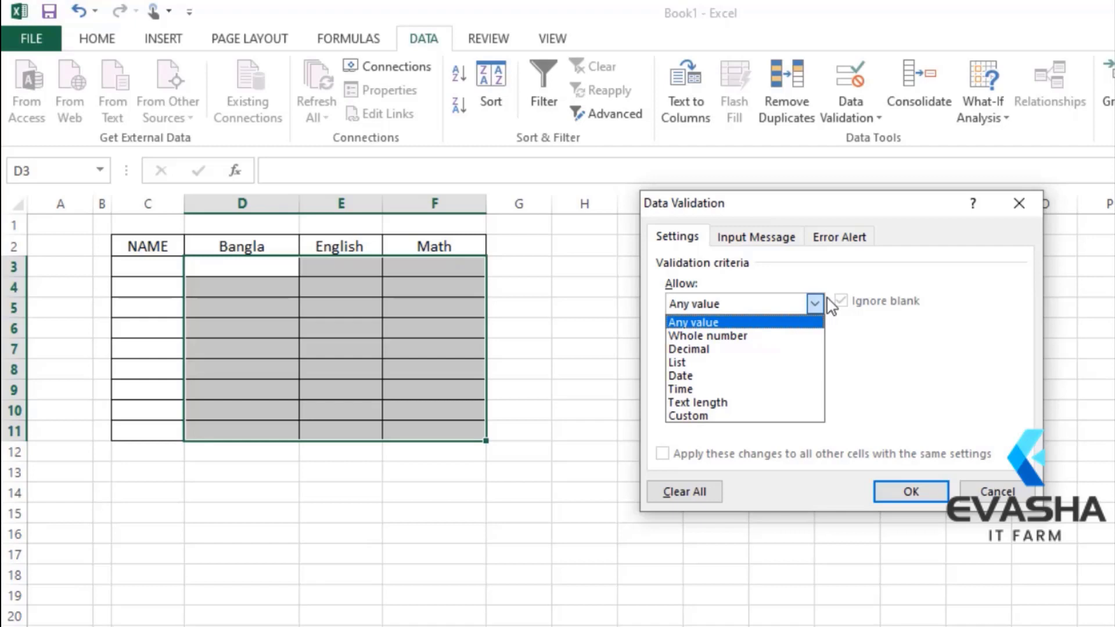
pyautogui.click(735, 336)
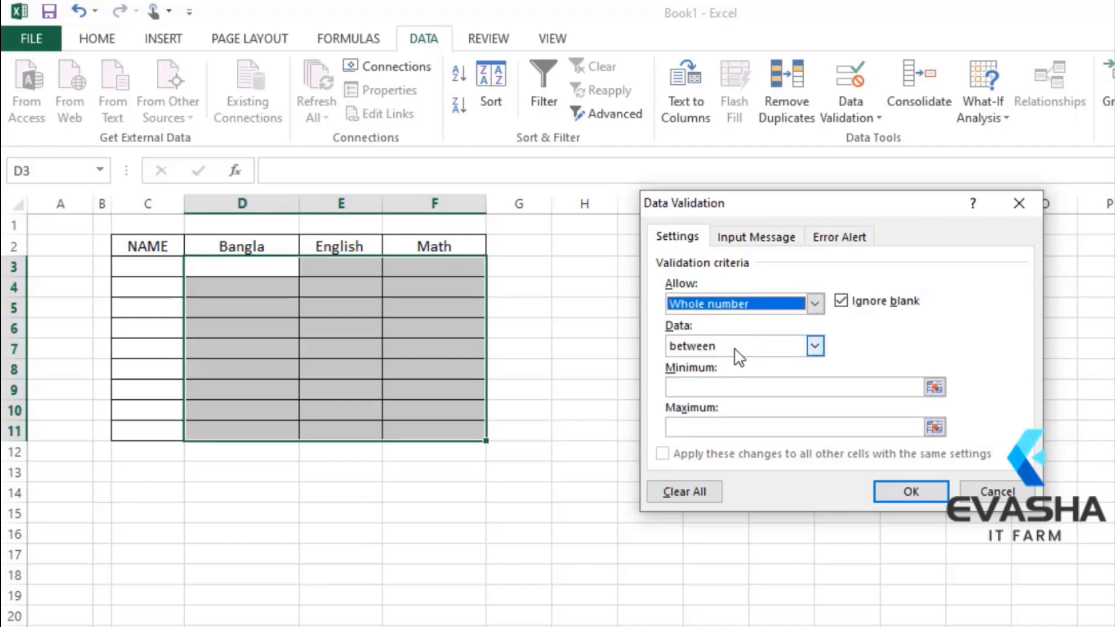
pyautogui.click(717, 386)
pyautogui.write('00')
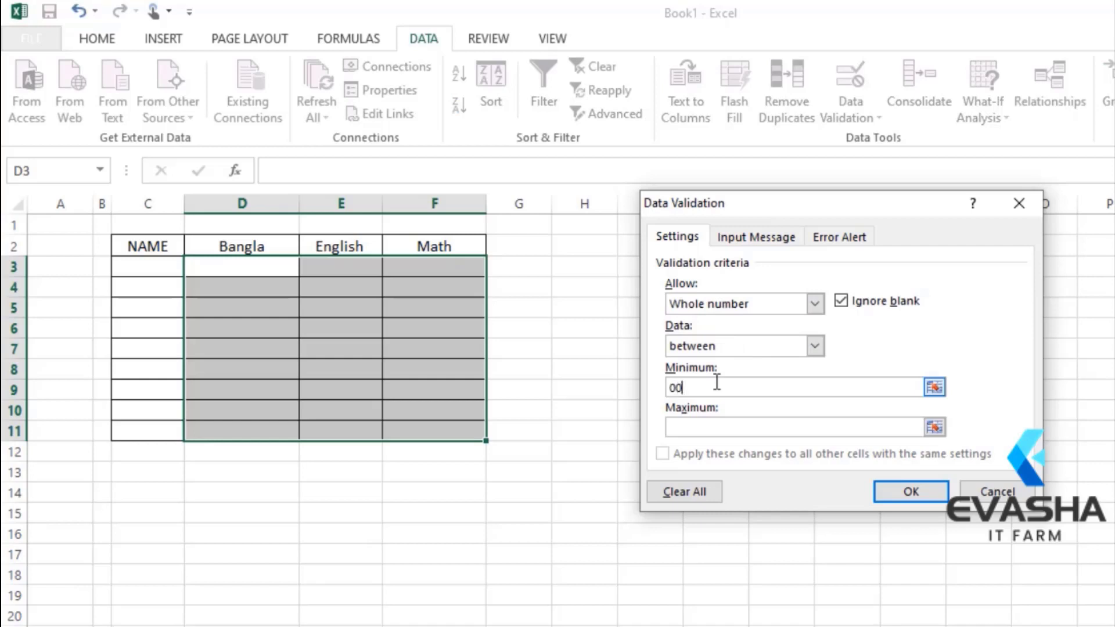
pyautogui.click(807, 423)
pyautogui.write('100')
# Give the marks rule an Information-style error alert titled "rong number" with the message "plz correct number", and apply the validation
pyautogui.click(842, 244)
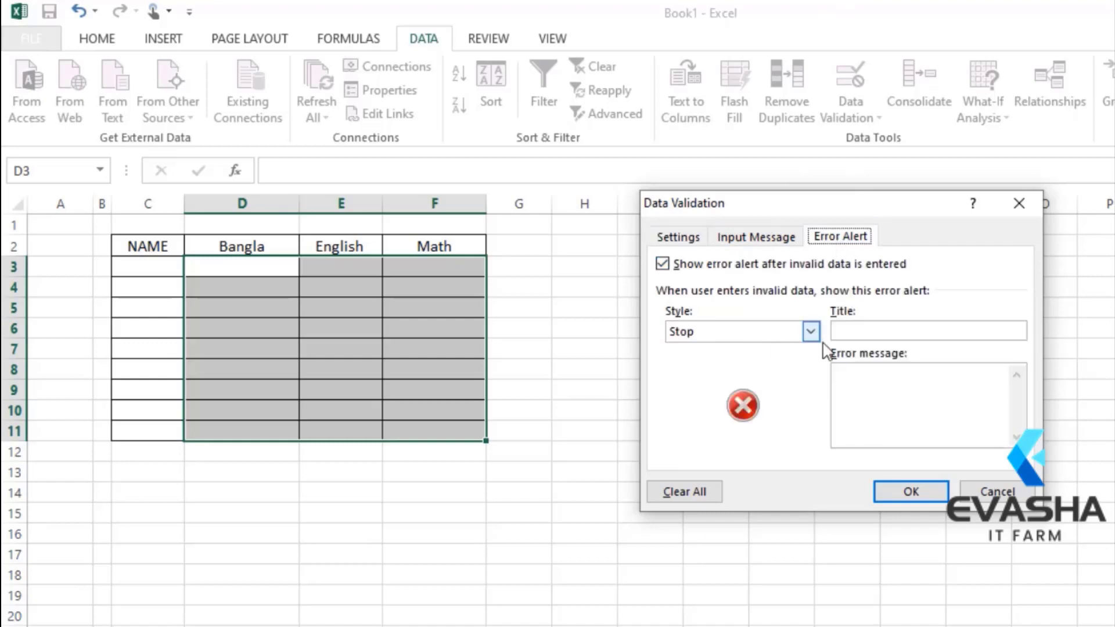
pyautogui.click(811, 332)
pyautogui.click(772, 381)
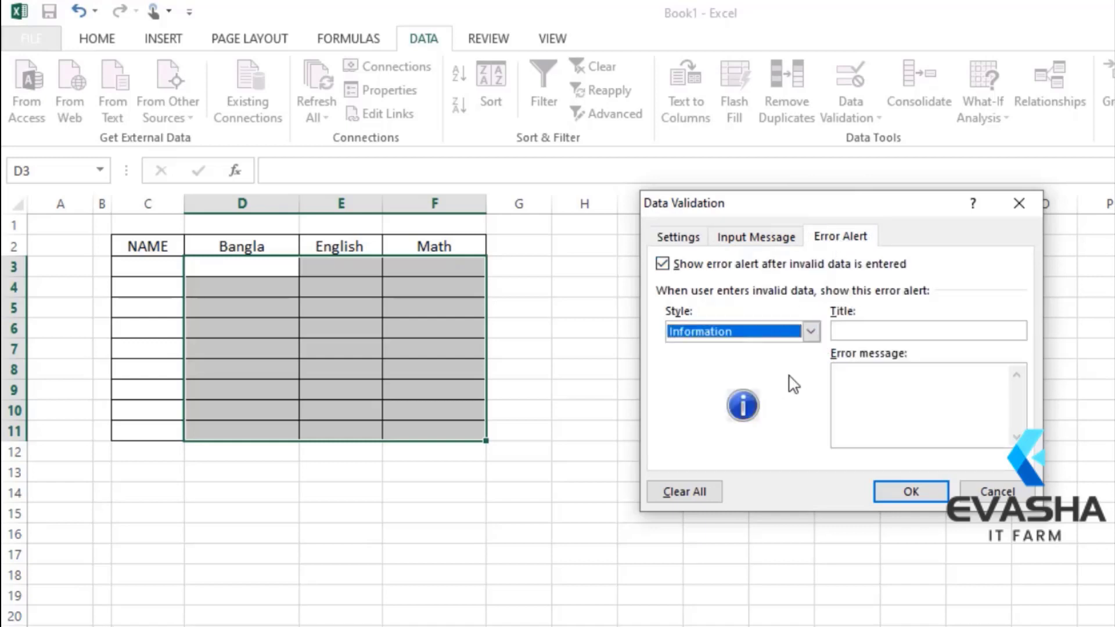
pyautogui.click(941, 330)
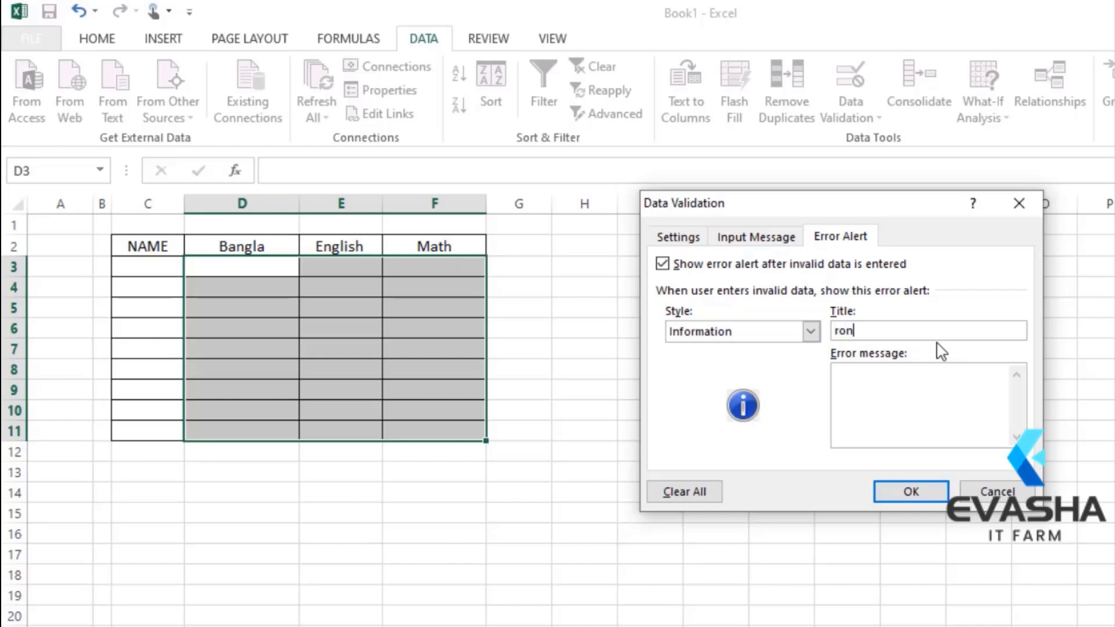
pyautogui.write('rong number')
pyautogui.click(911, 401)
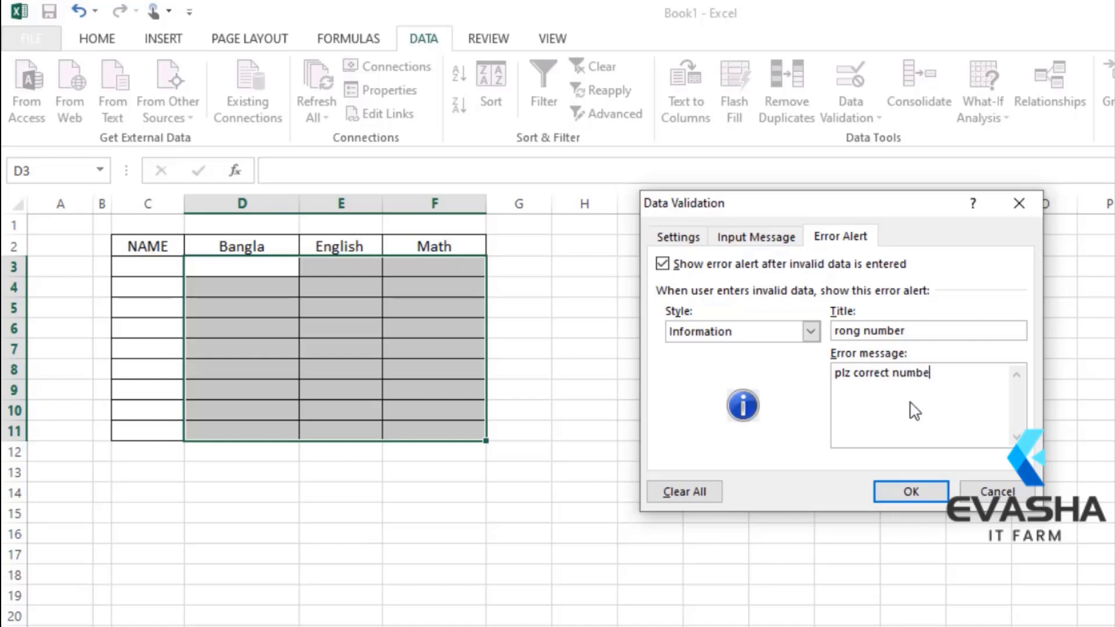
pyautogui.click(931, 491)
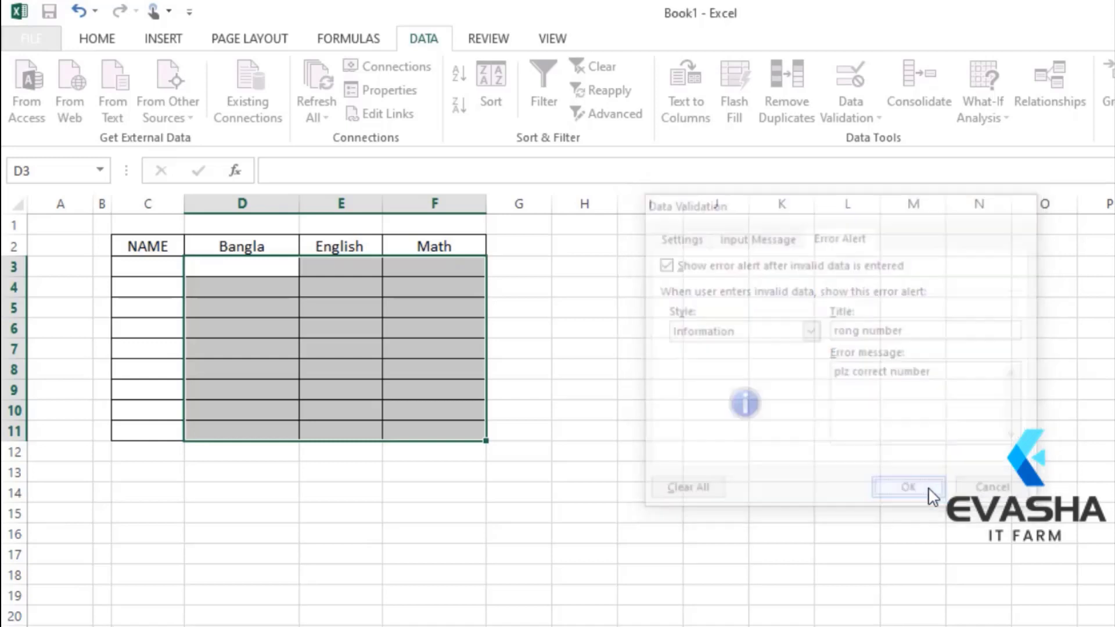
pyautogui.click(744, 469)
# Test the marks rule by entering -1 in cell D3, and cancel the entry at the alert
pyautogui.click(224, 269)
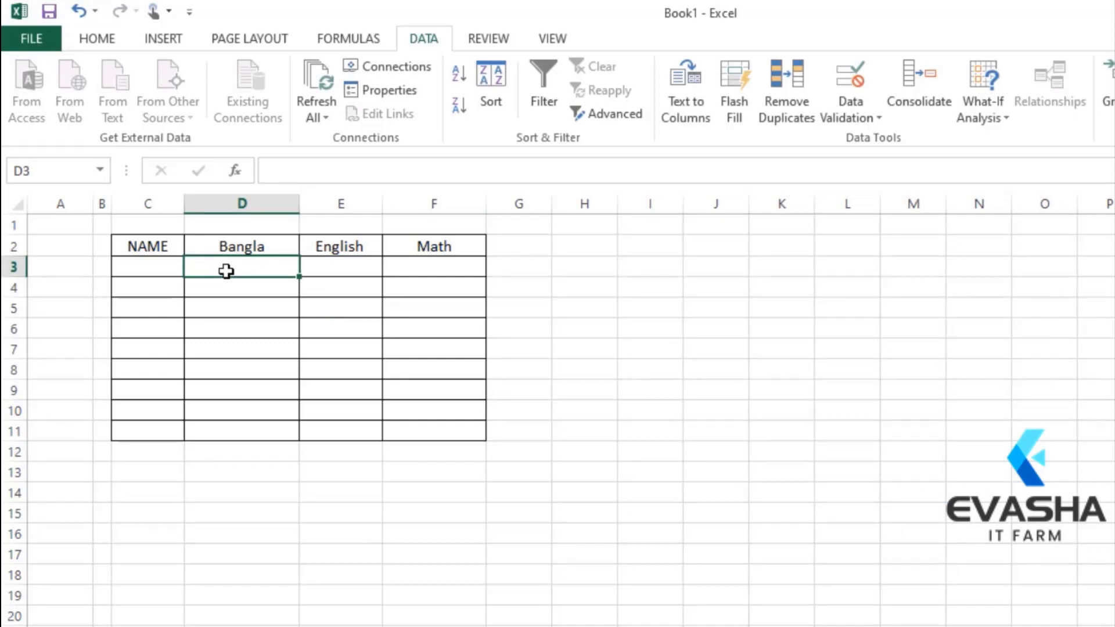
pyautogui.write('-1')
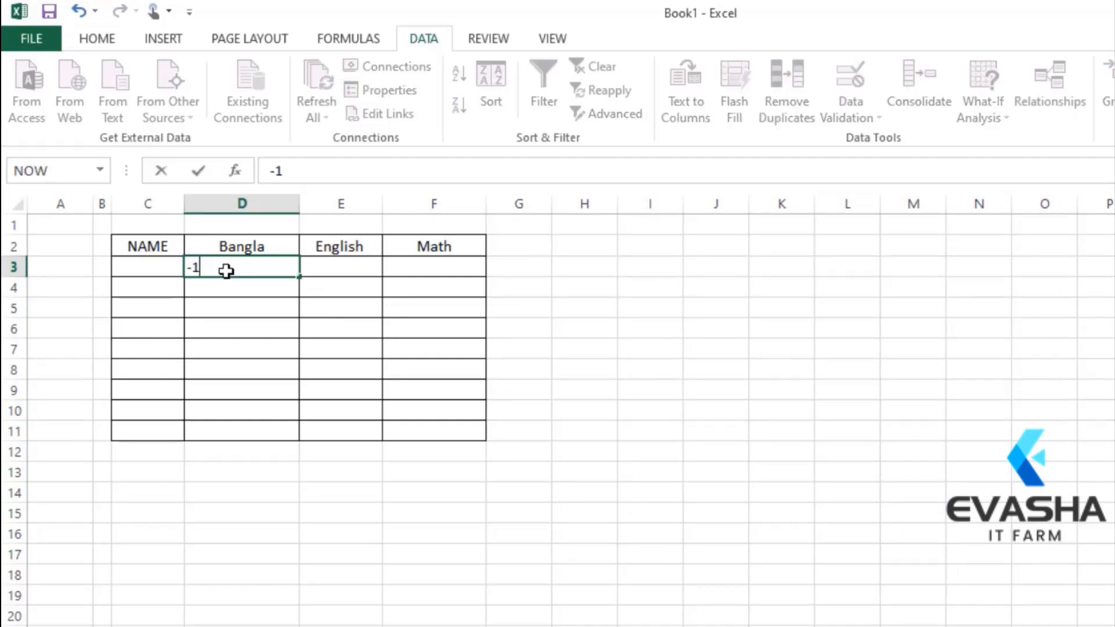
pyautogui.click(804, 425)
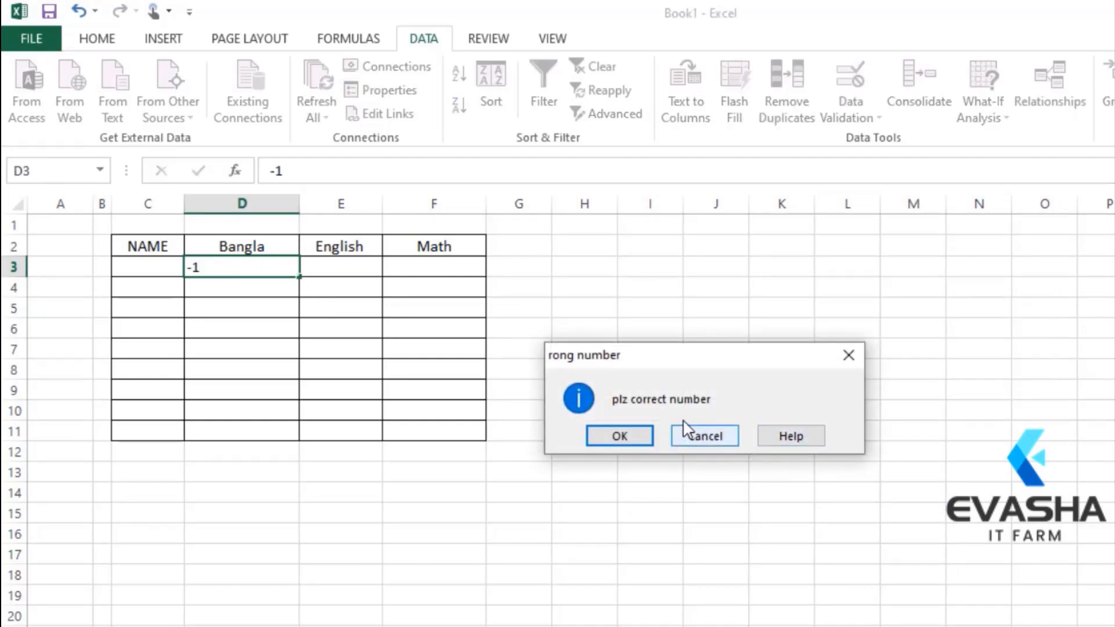
pyautogui.click(709, 435)
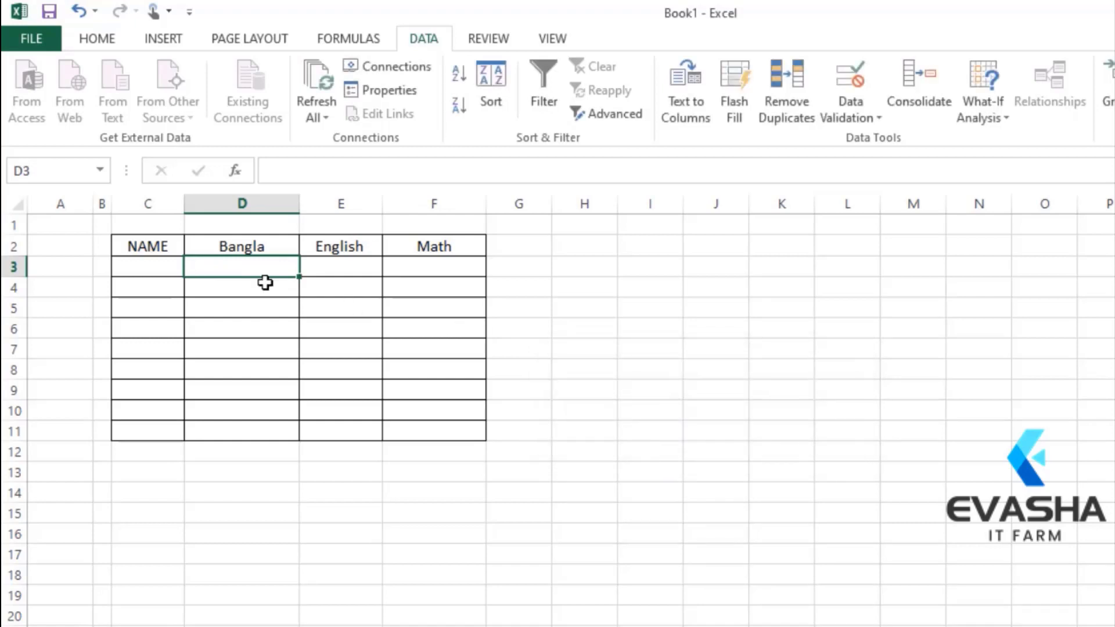
# Test the upper limit by entering 102 in cell D3, and accept the entry at the alert
pyautogui.write('102')
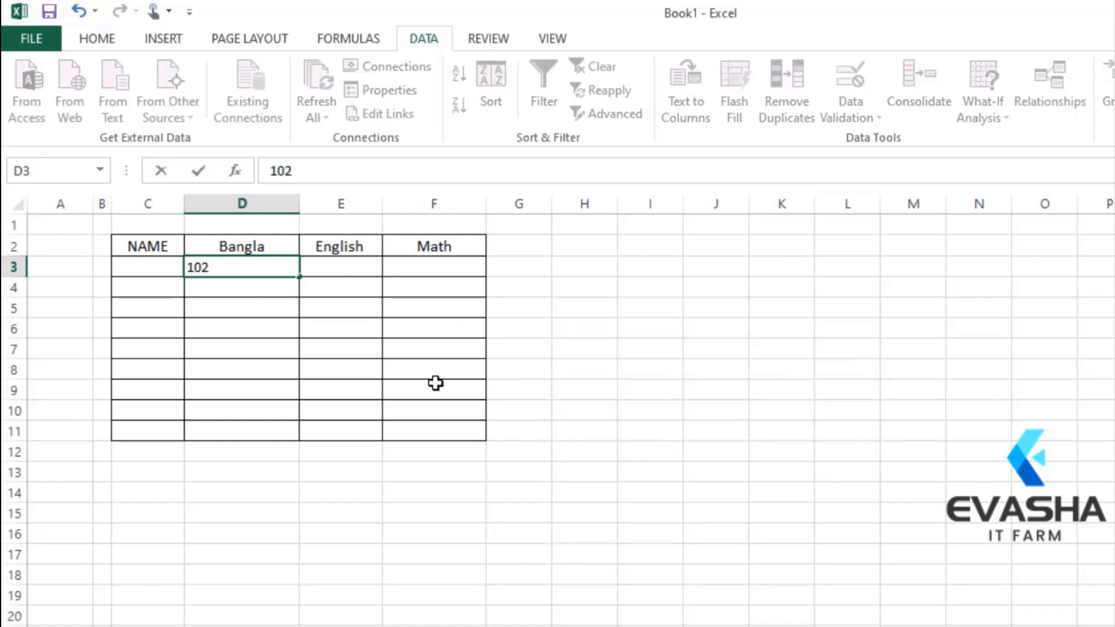
pyautogui.click(726, 454)
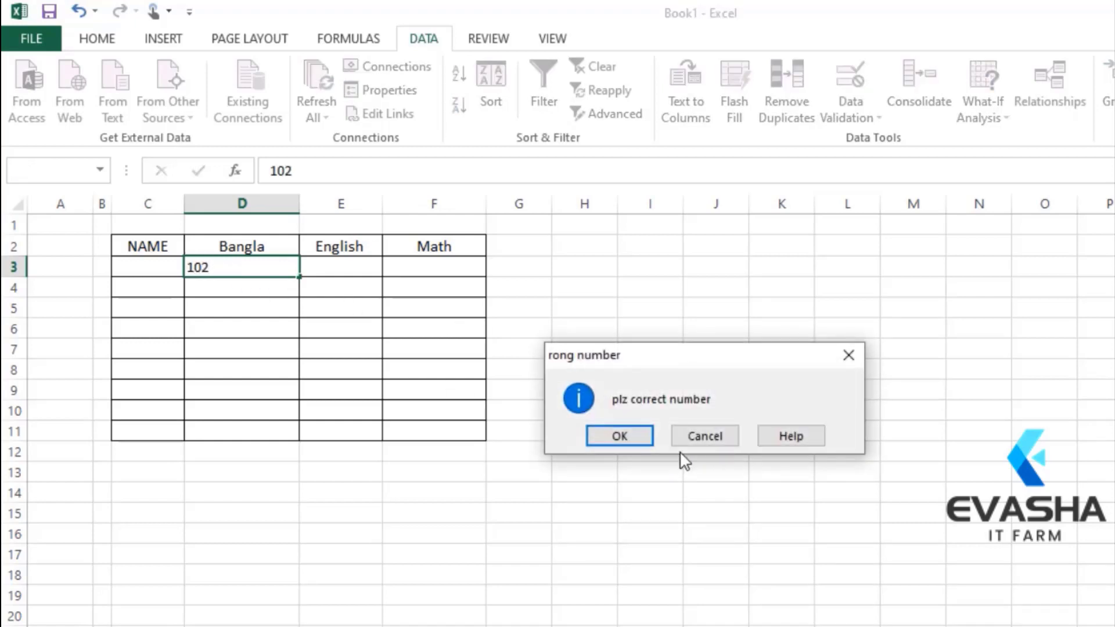
pyautogui.click(619, 435)
# Replace the mark in cell D3 with 100
pyautogui.click(208, 271)
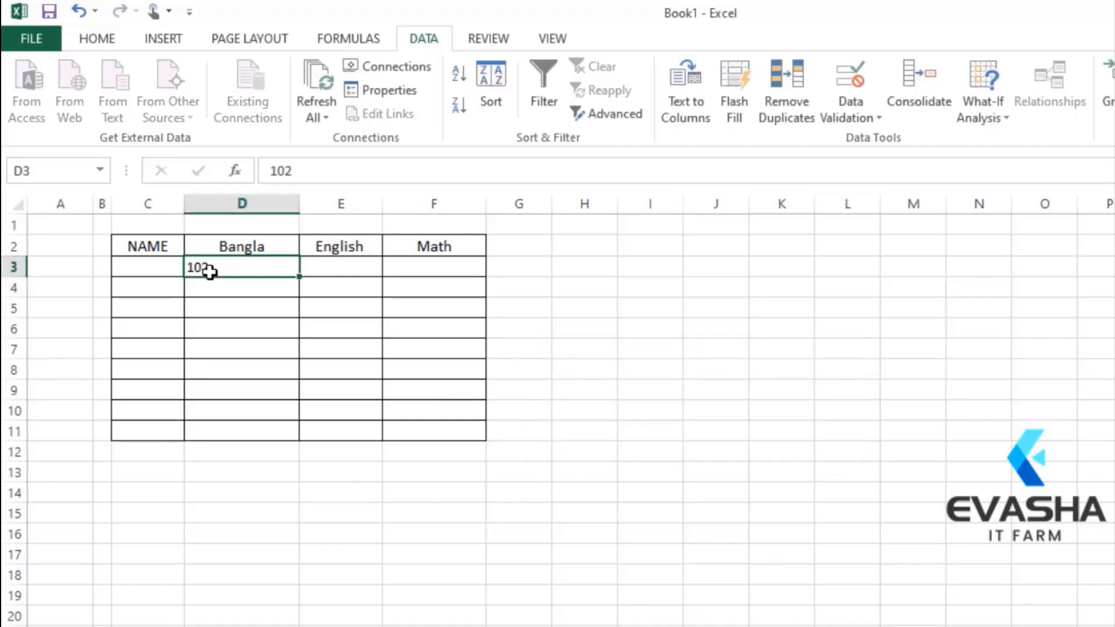
pyautogui.write('100')
pyautogui.click(555, 405)
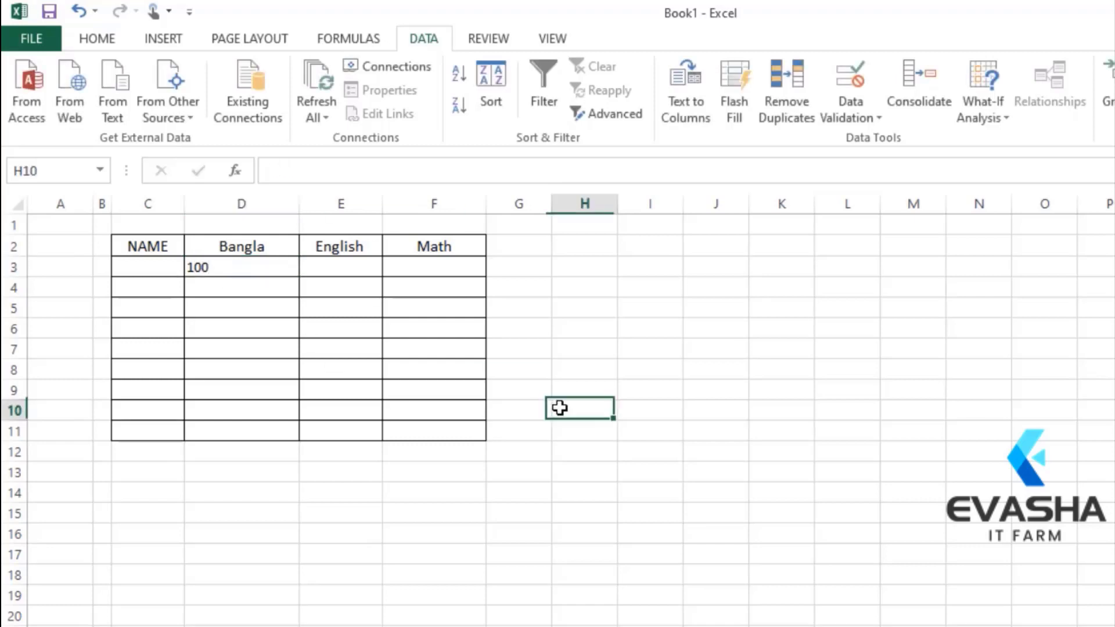
# Enter the valid marks 32 in cell E7 and 55 in cell D8
pyautogui.click(364, 343)
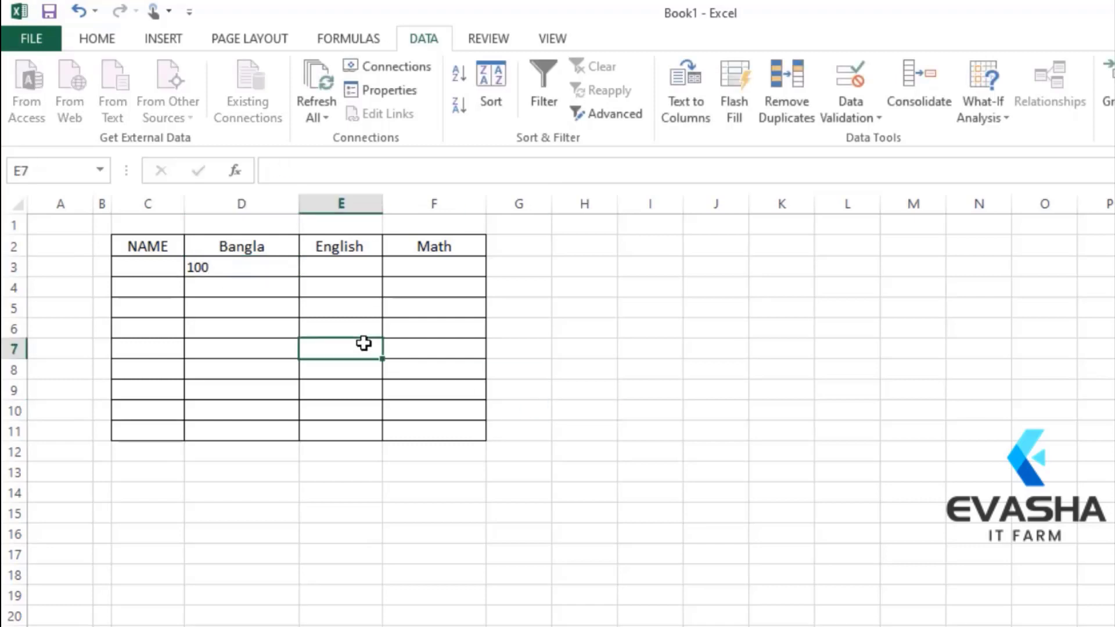
pyautogui.write('3')
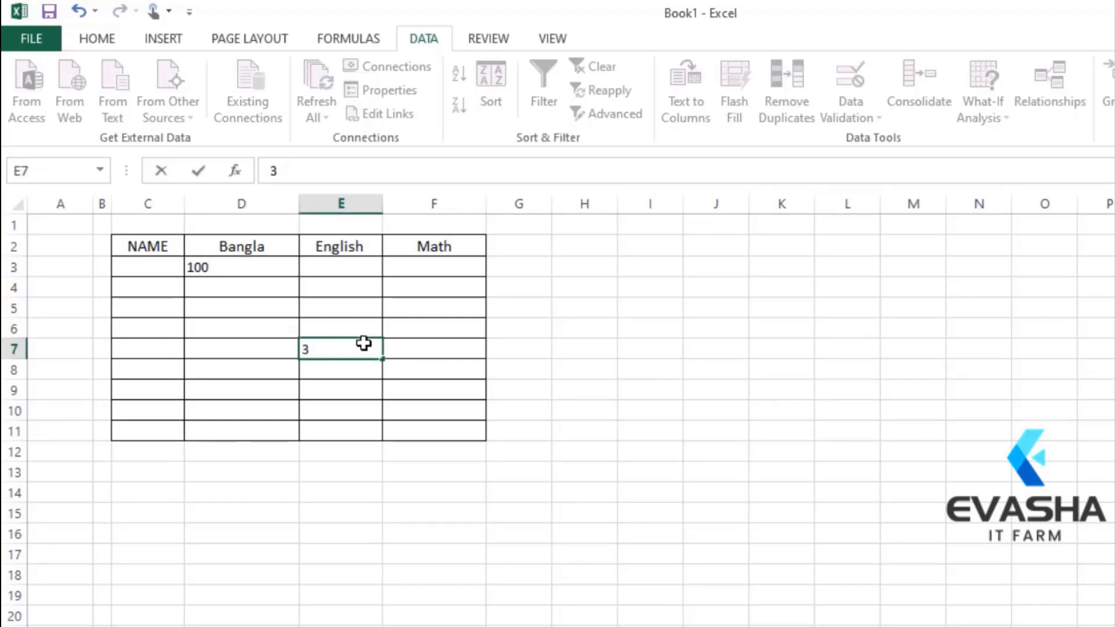
pyautogui.write('2')
pyautogui.click(929, 551)
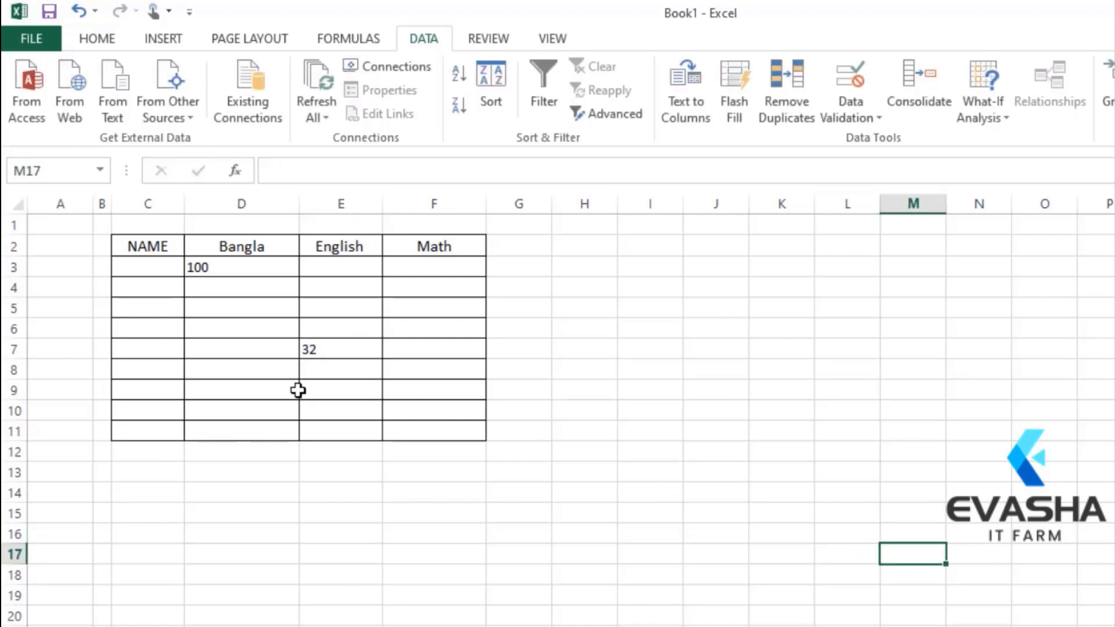
pyautogui.click(239, 363)
pyautogui.write('55')
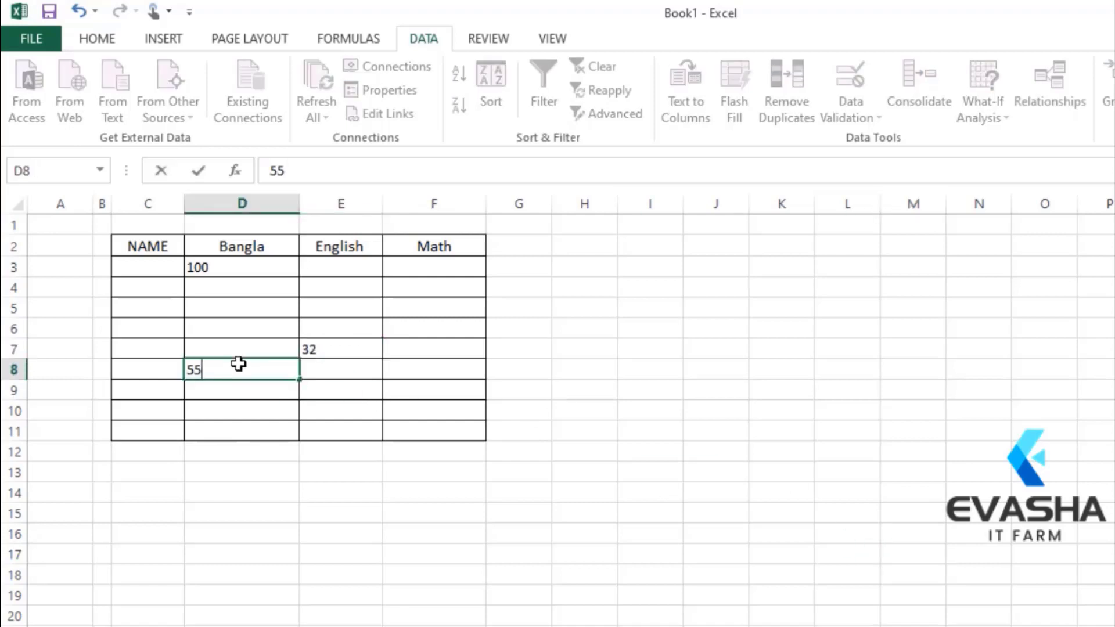
pyautogui.click(716, 355)
# Enter the out-of-range mark 9669 in cell F8 and accept it at the alert
pyautogui.click(477, 369)
pyautogui.write('9669')
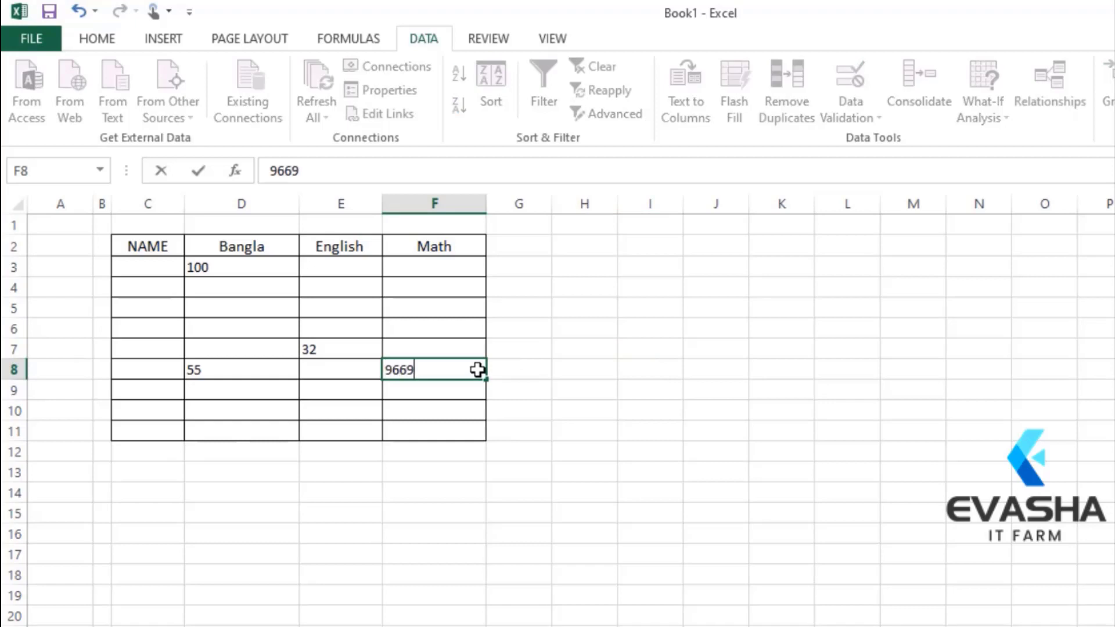
pyautogui.click(602, 431)
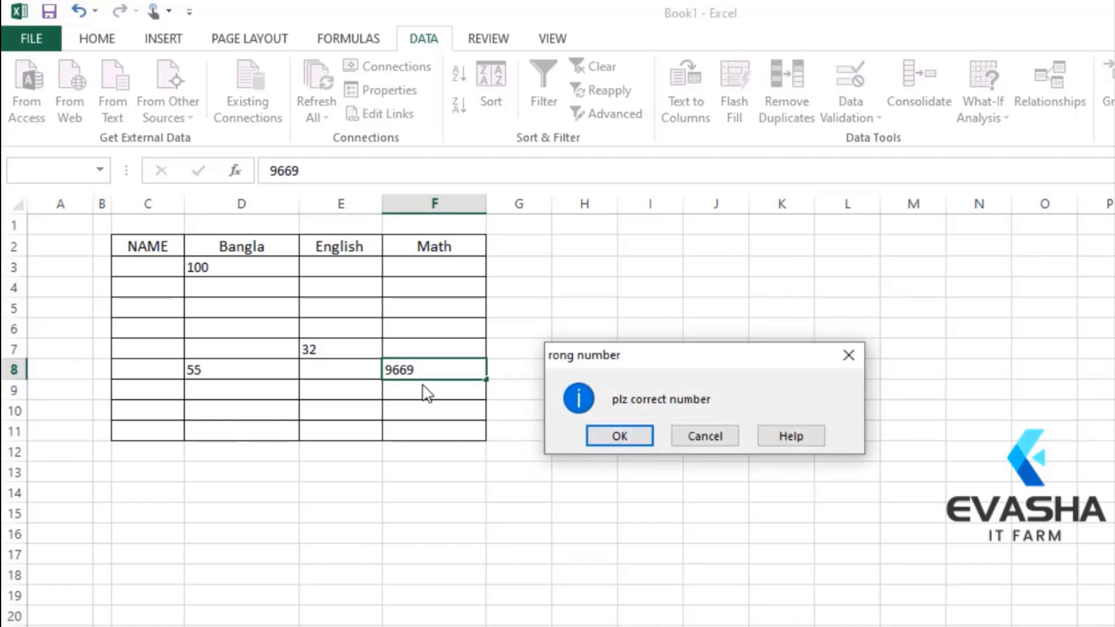
pyautogui.click(620, 437)
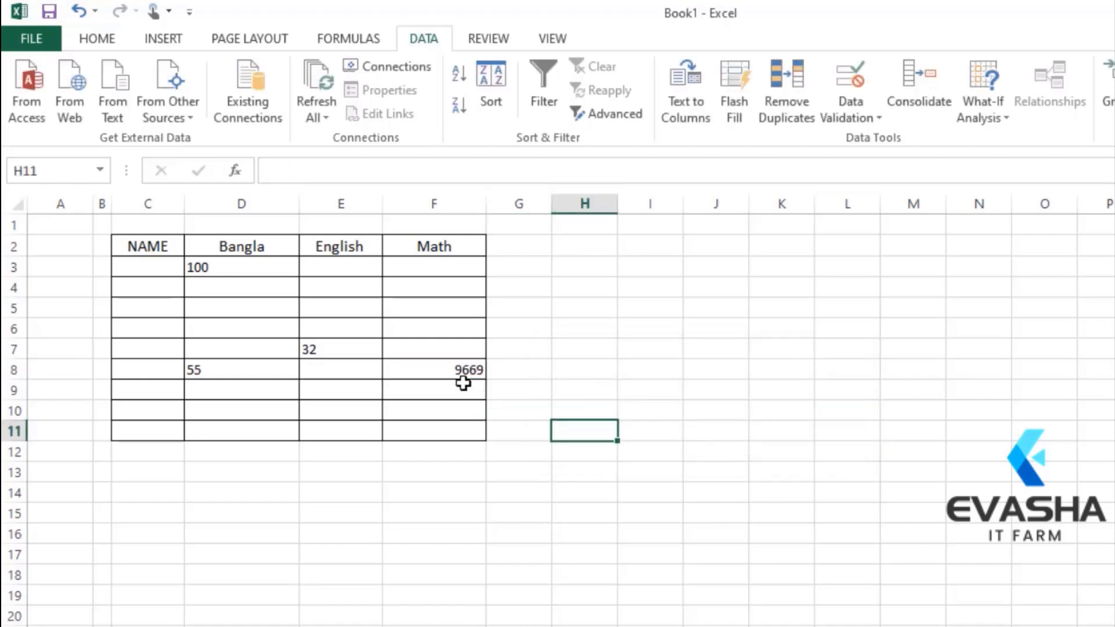
# Replace the Math mark in cell F8 with 12
pyautogui.click(462, 376)
pyautogui.write('12')
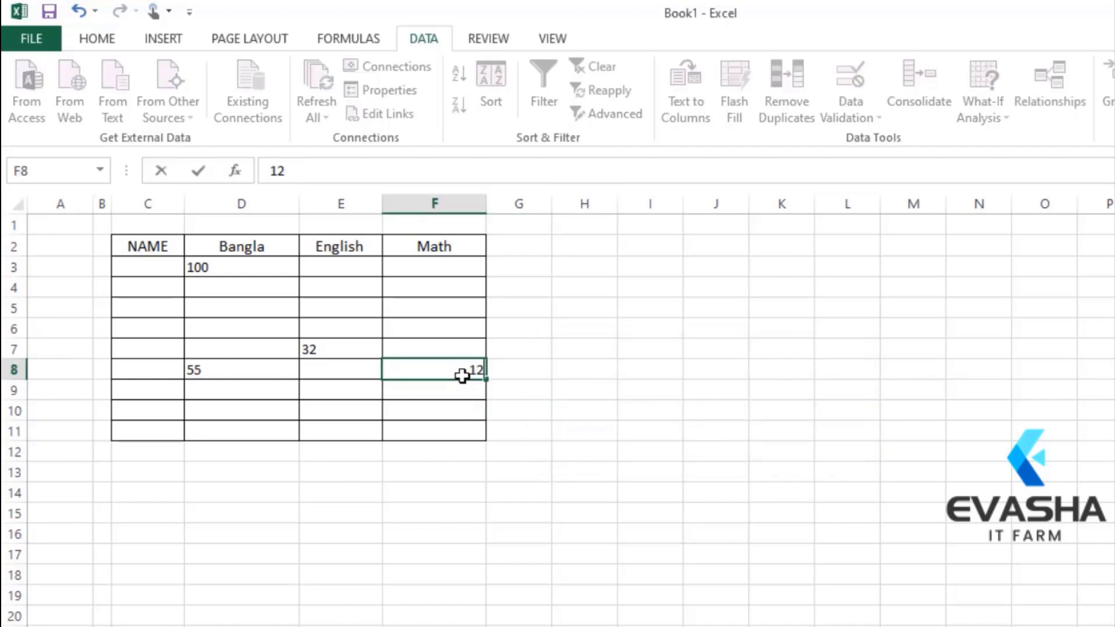
pyautogui.click(630, 446)
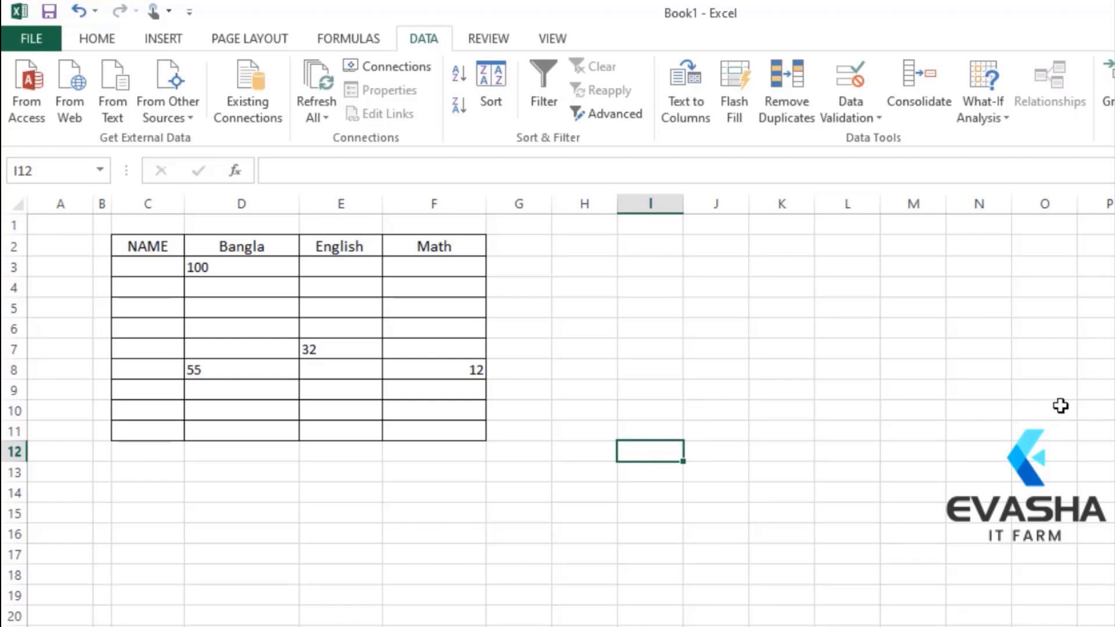
# Set the validation of the name cells C34:C42 in the lower table to allow text length
pyautogui.scroll(-6, 557, 418)
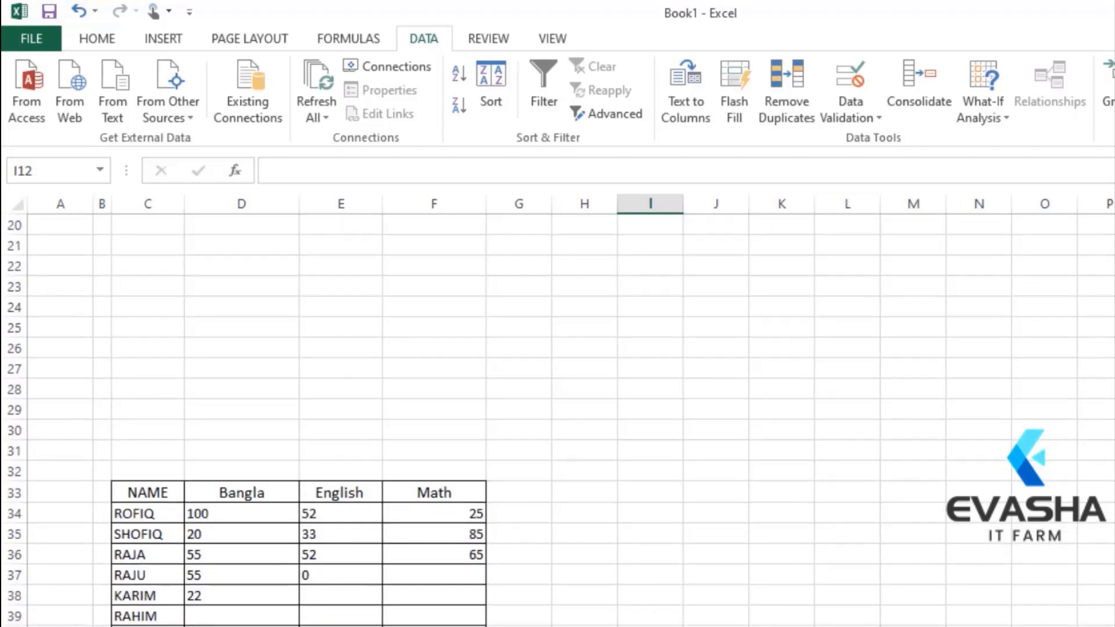
pyautogui.scroll(-3, 557, 418)
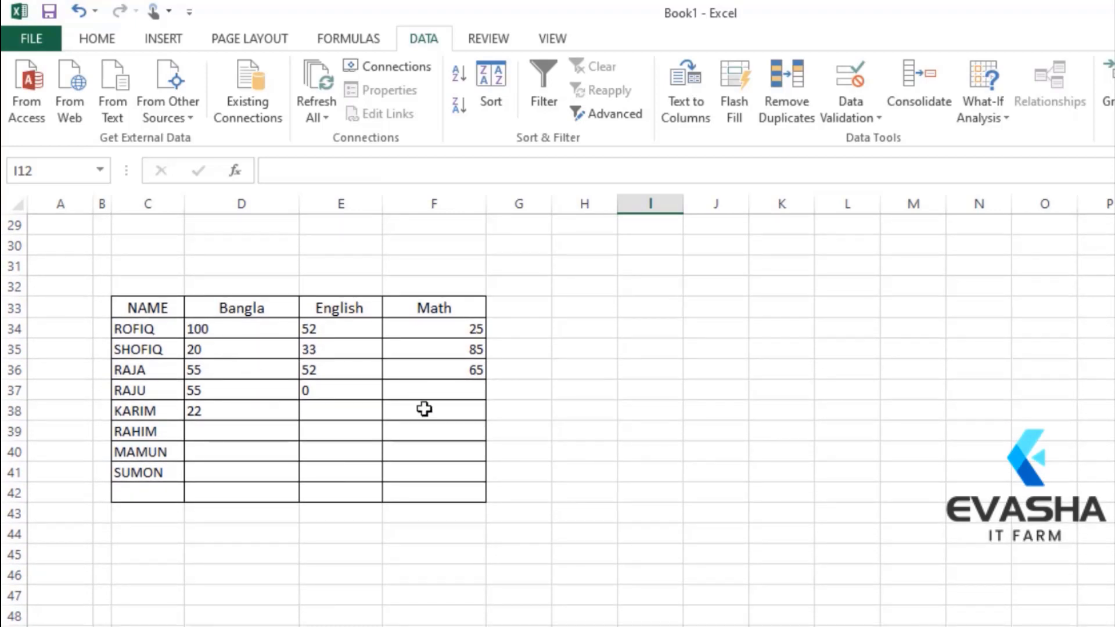
pyautogui.moveTo(812, 459); pyautogui.dragTo(831, 471)
pyautogui.click(137, 331)
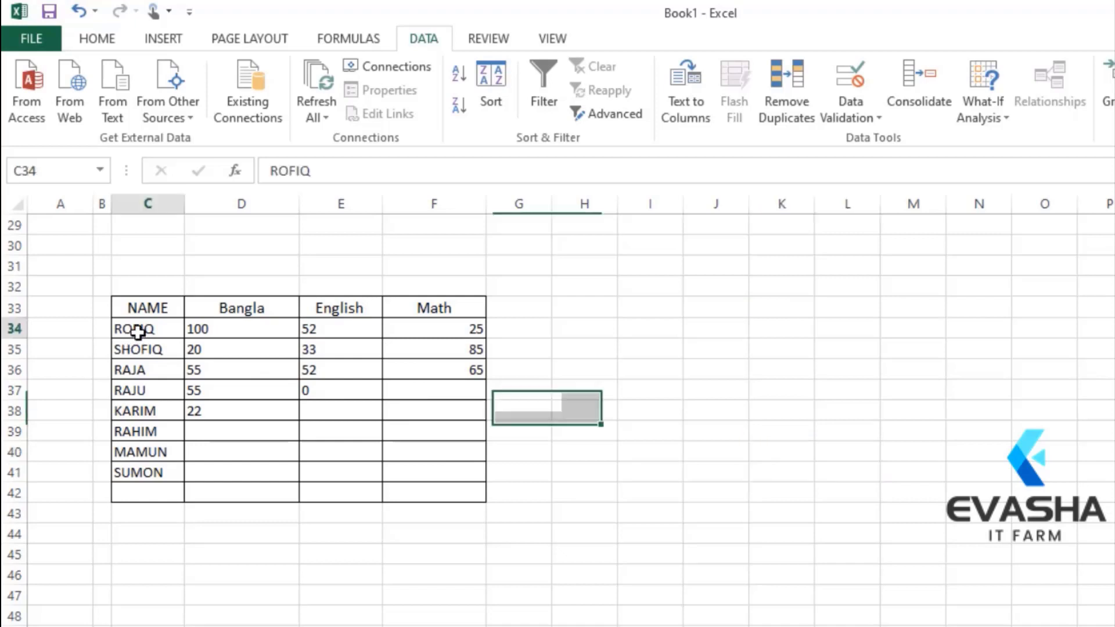
pyautogui.moveTo(138, 331); pyautogui.dragTo(142, 487)
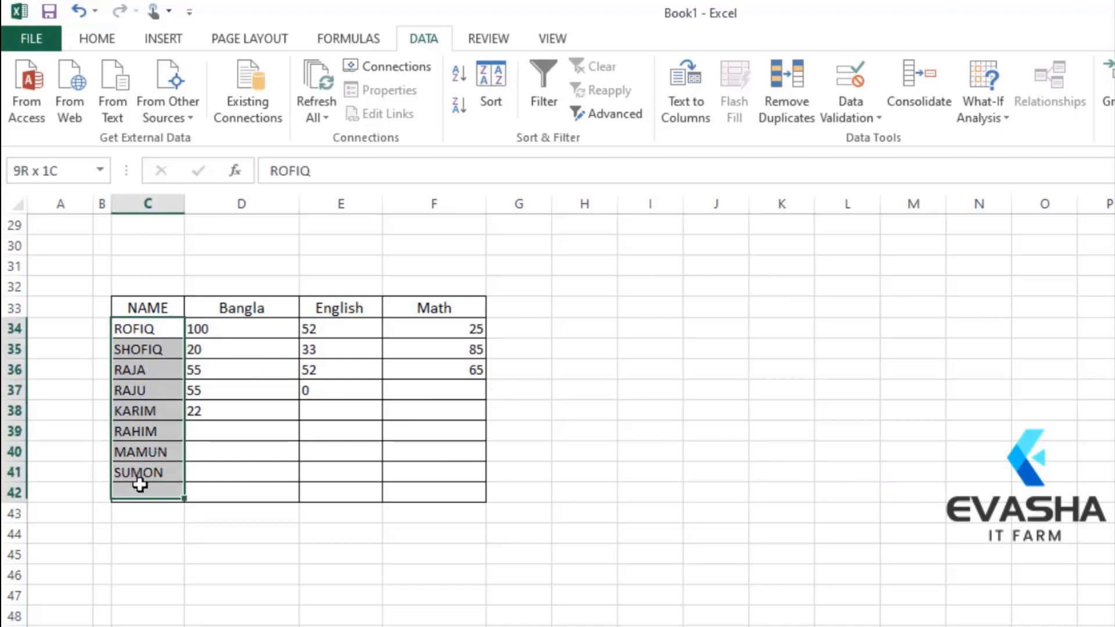
pyautogui.click(865, 120)
pyautogui.click(858, 139)
pyautogui.click(850, 240)
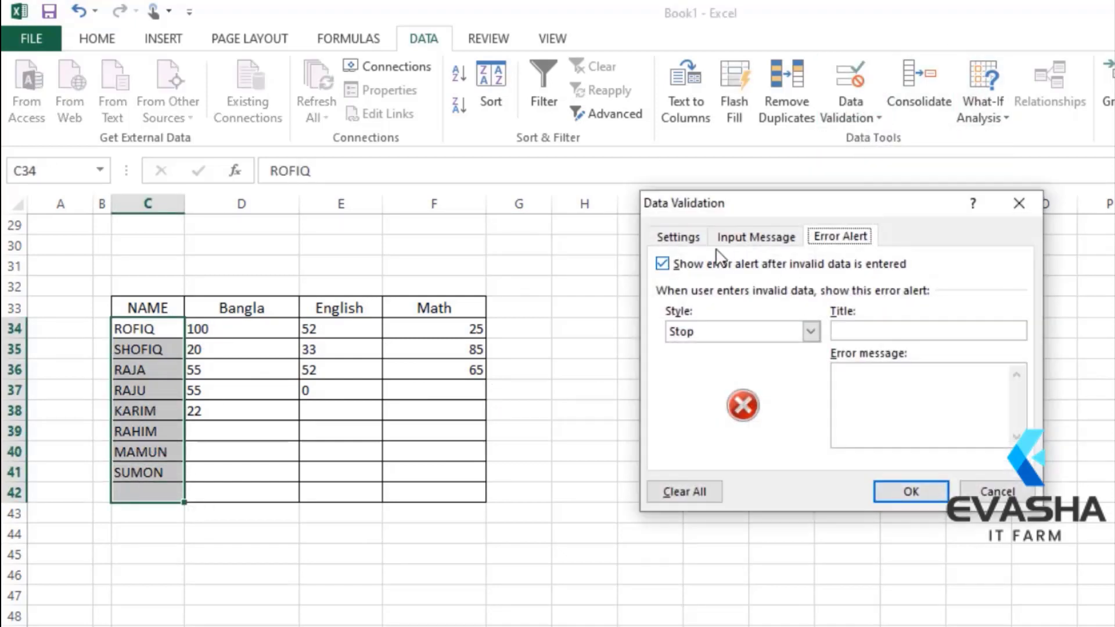
pyautogui.click(679, 237)
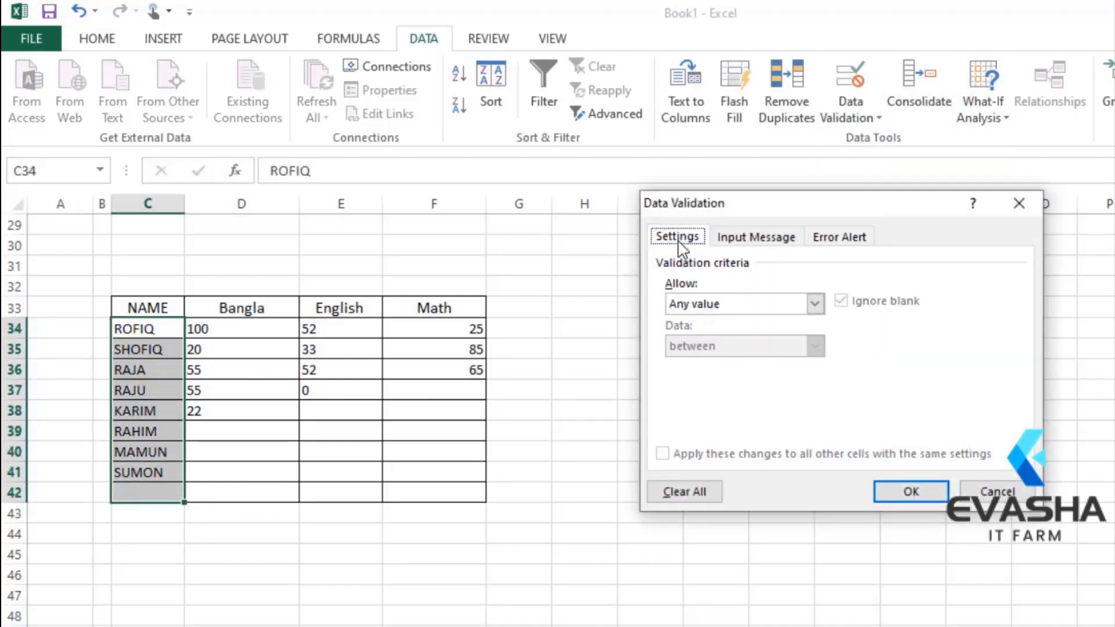
pyautogui.click(814, 304)
pyautogui.click(710, 405)
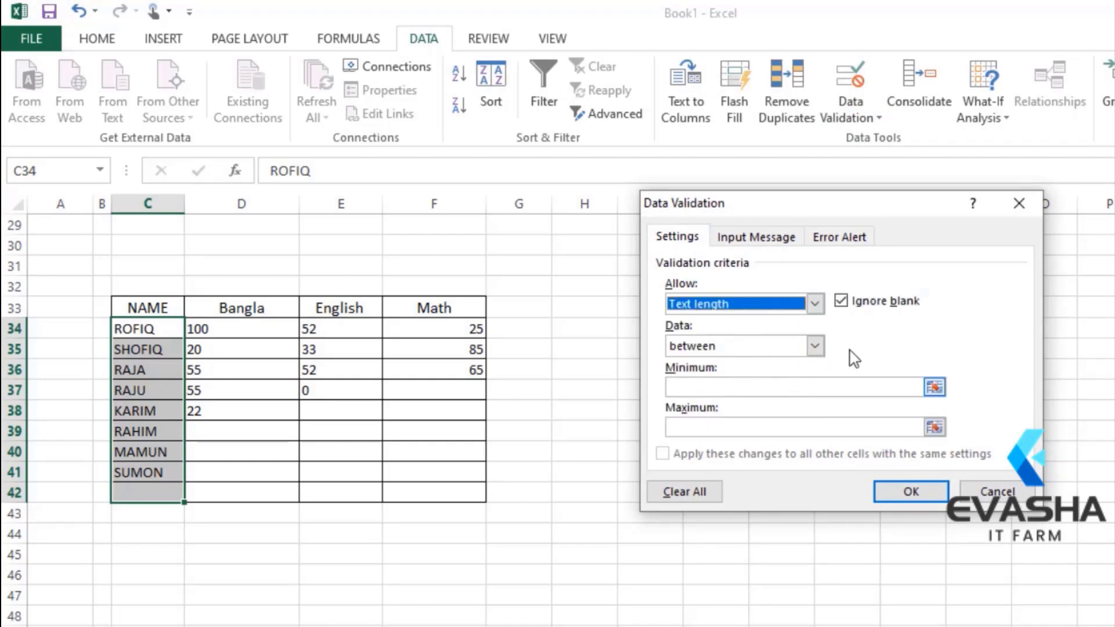
# Require the names' text length to be greater than or equal to a minimum of 3
pyautogui.click(814, 346)
pyautogui.click(749, 445)
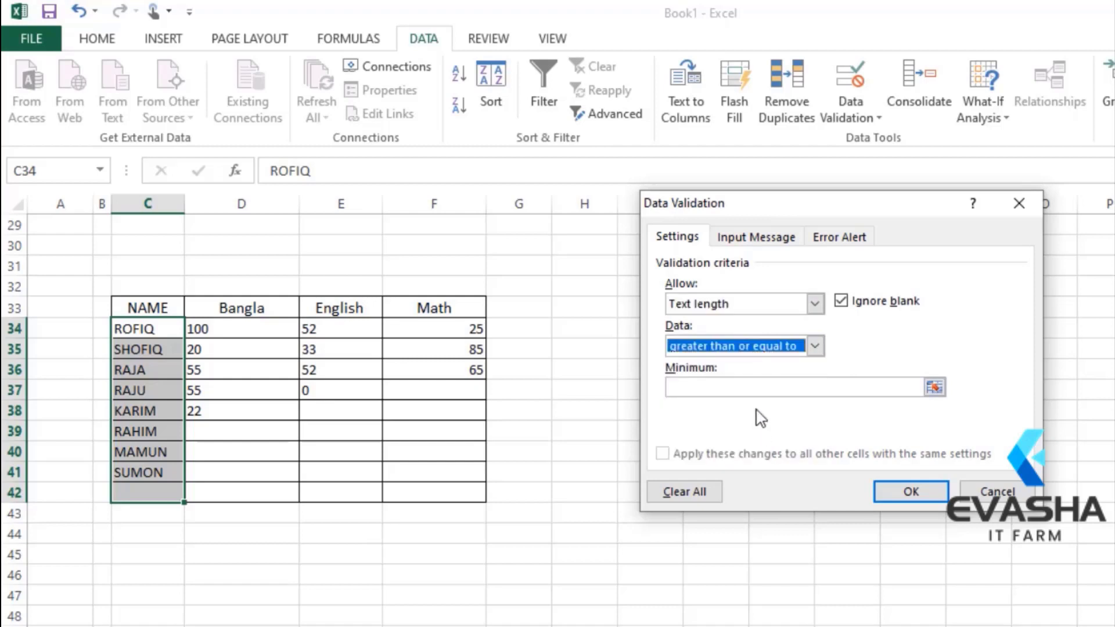
pyautogui.click(753, 386)
pyautogui.write('3')
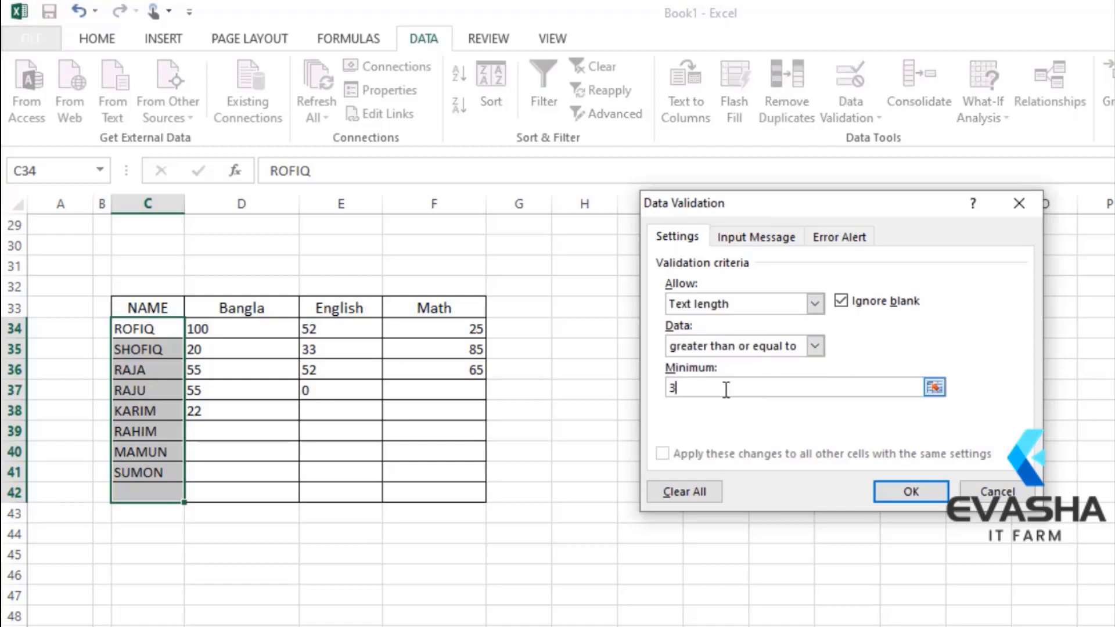
# Give the name validation a Warning alert titled "rong number" with the message "plz correct number", and apply it
pyautogui.click(839, 237)
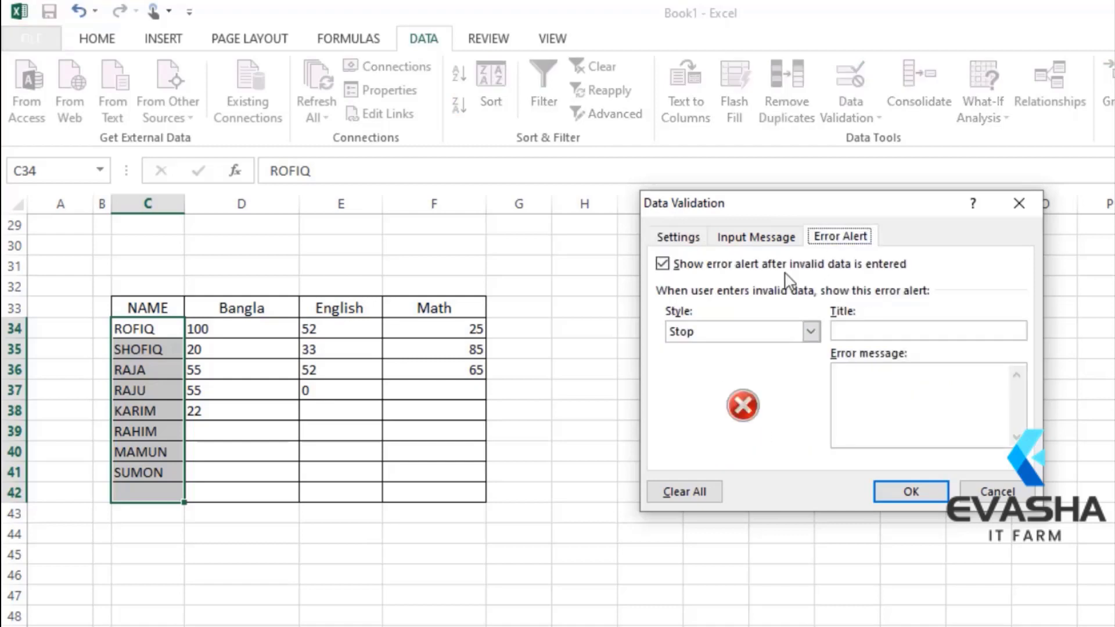
pyautogui.click(811, 331)
pyautogui.click(762, 366)
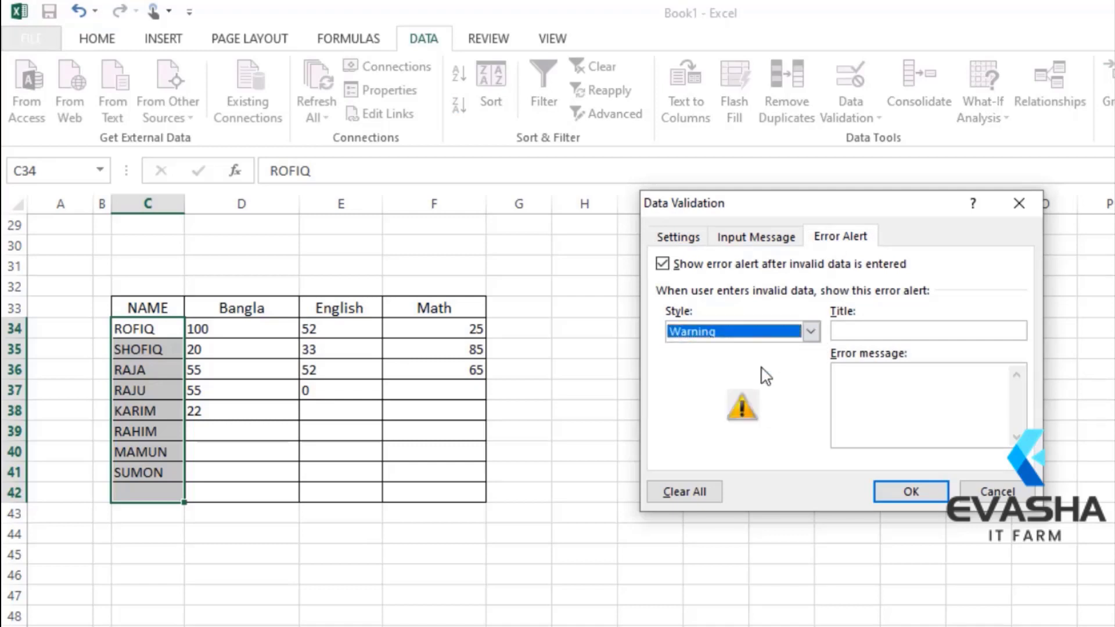
pyautogui.click(898, 332)
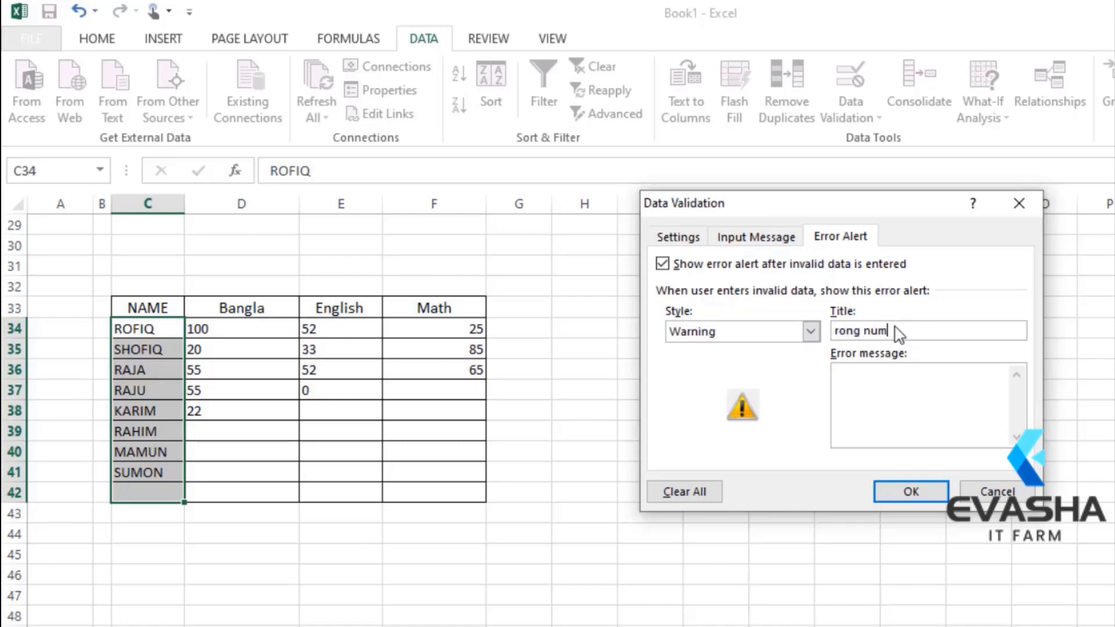
pyautogui.click(866, 380)
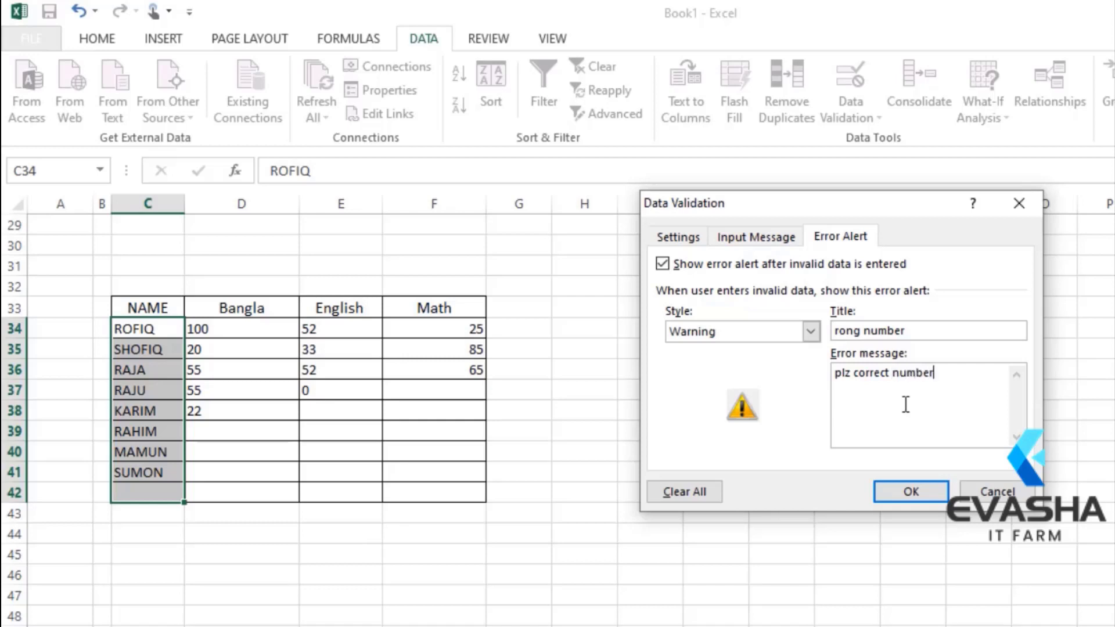
pyautogui.click(910, 492)
# Enter the out-of-range marks 22223 in cell D39, 442 in E38 and 5556 in F37
pyautogui.moveTo(207, 327); pyautogui.dragTo(420, 452)
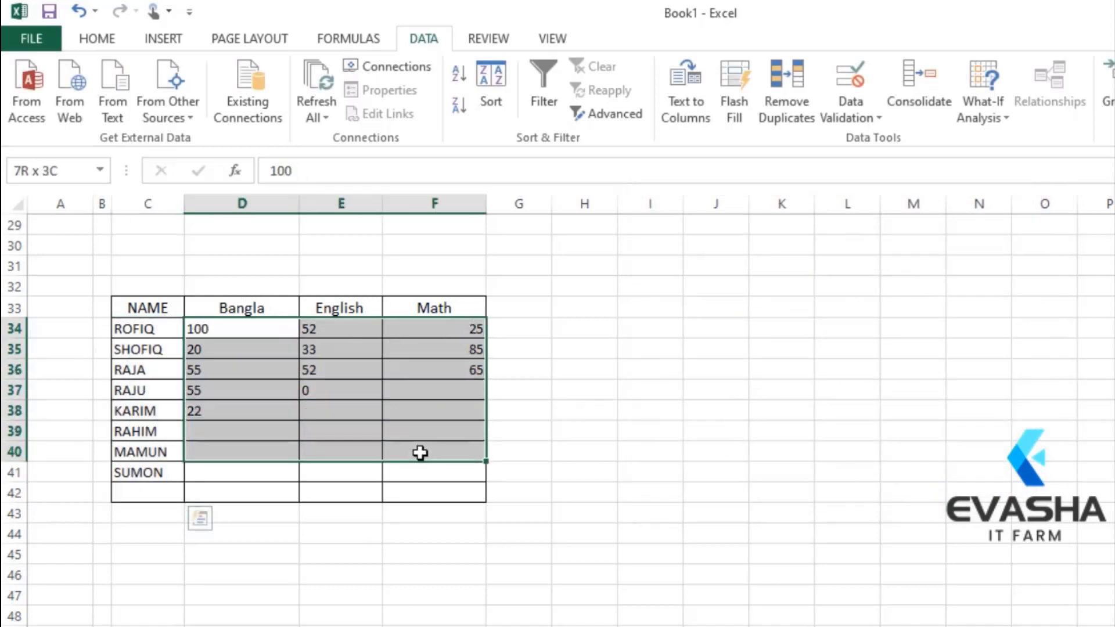
pyautogui.click(711, 435)
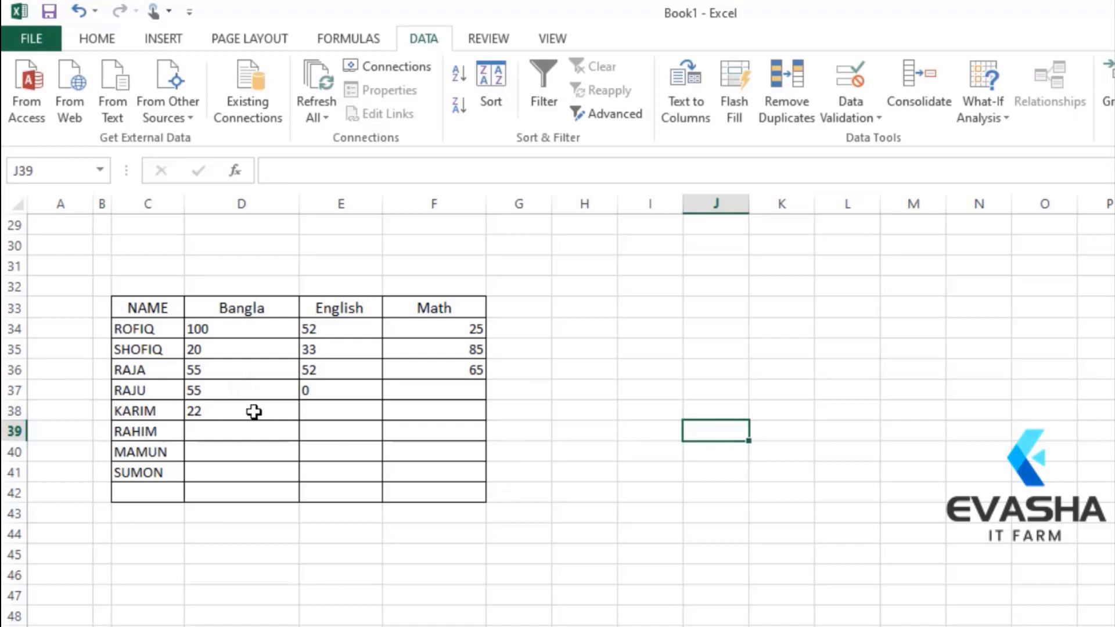
pyautogui.click(221, 431)
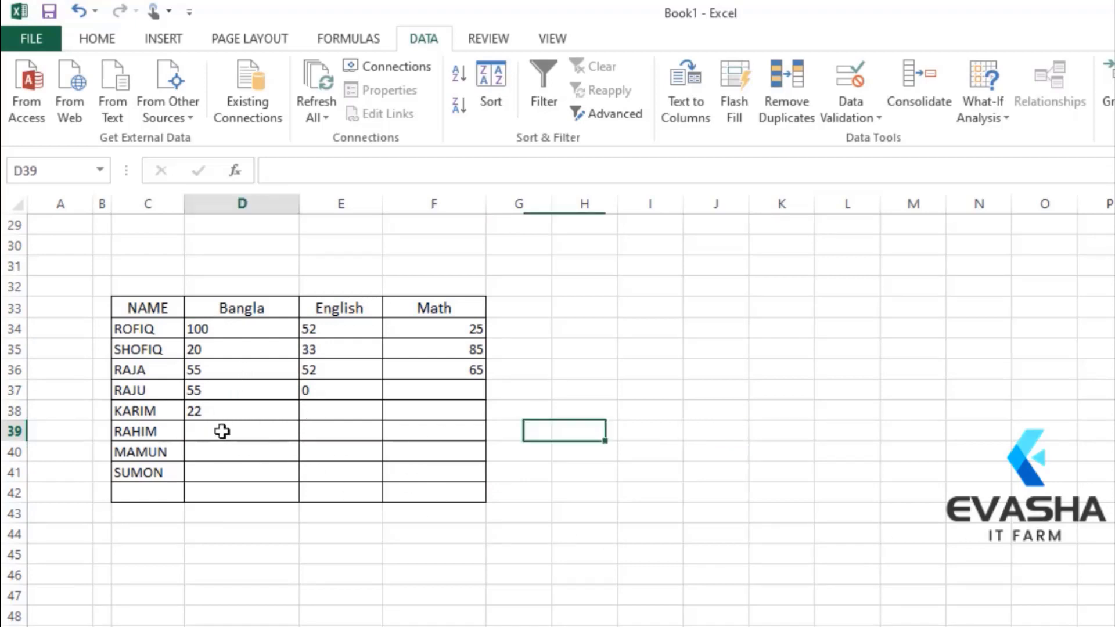
pyautogui.write('22223')
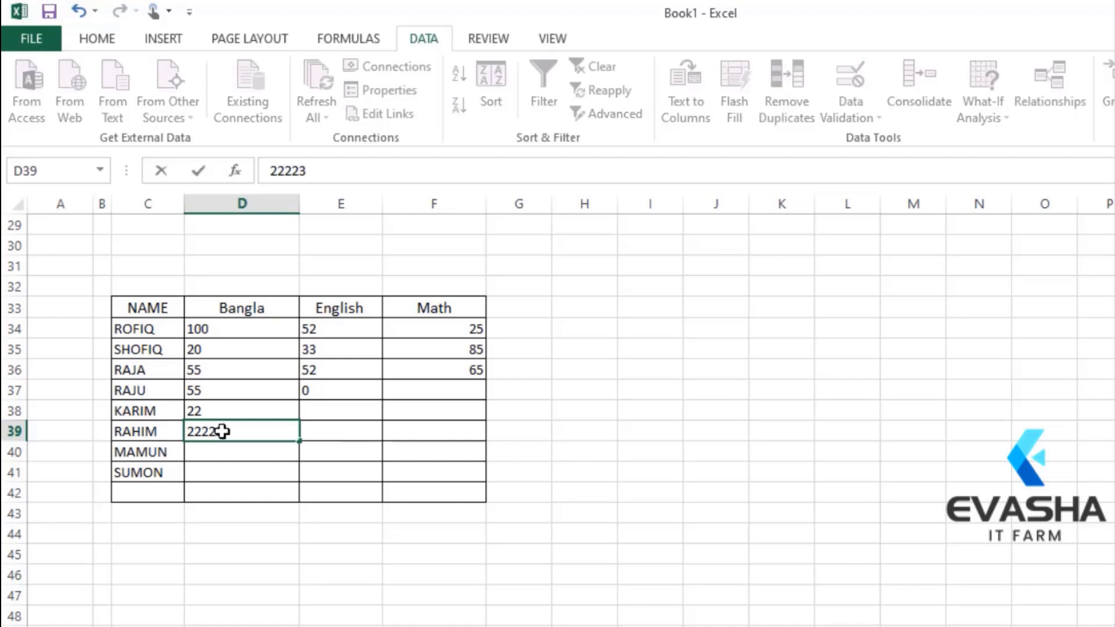
pyautogui.click(341, 417)
pyautogui.write('44')
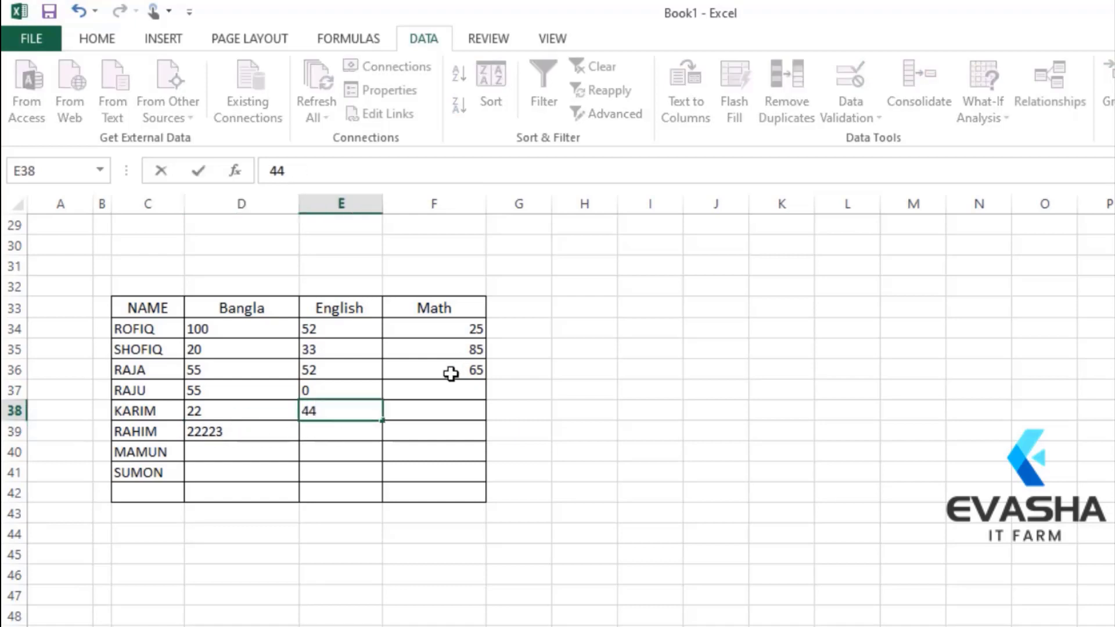
pyautogui.write('2')
pyautogui.click(404, 388)
pyautogui.write('5556')
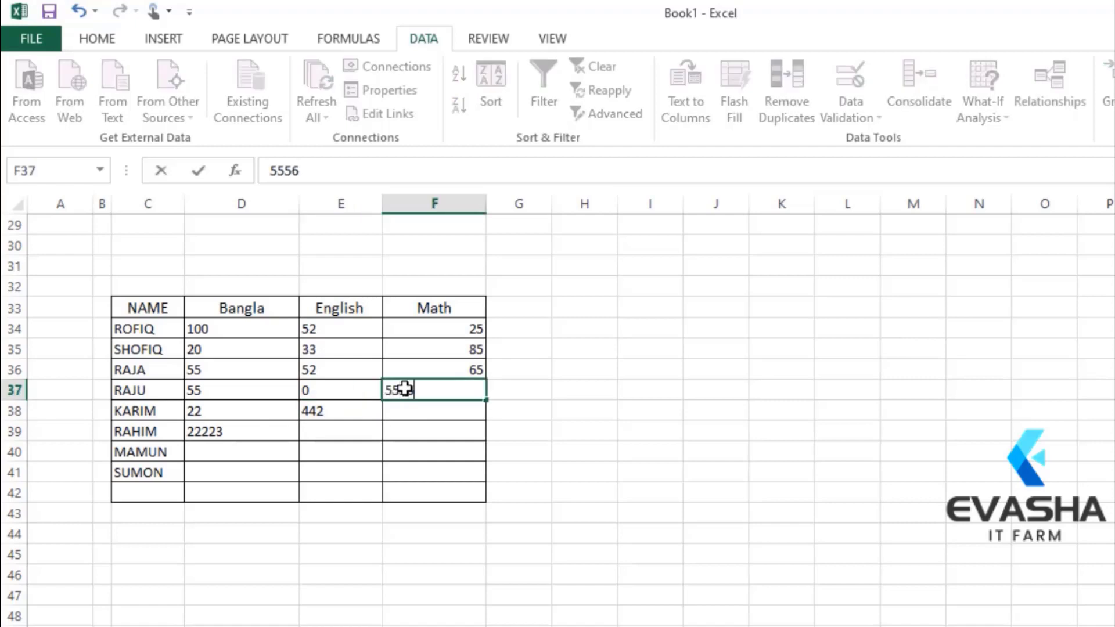
pyautogui.click(625, 433)
# Replace the English marks in cell E34 with 8512 and in cell E36 with 2102
pyautogui.click(339, 331)
pyautogui.write('8512')
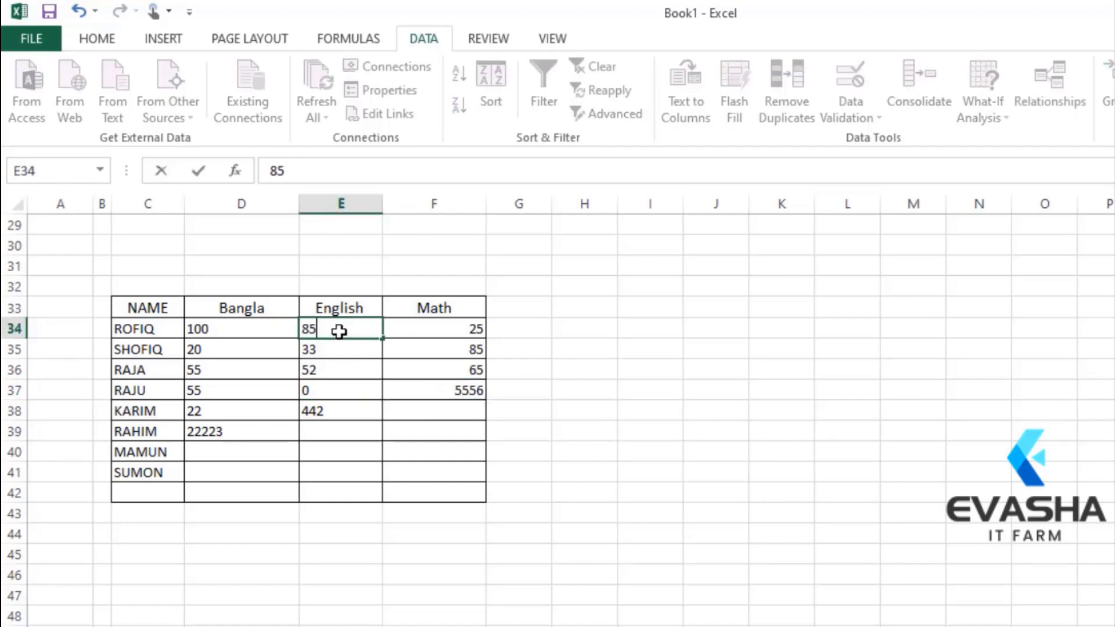
pyautogui.click(757, 599)
pyautogui.click(344, 364)
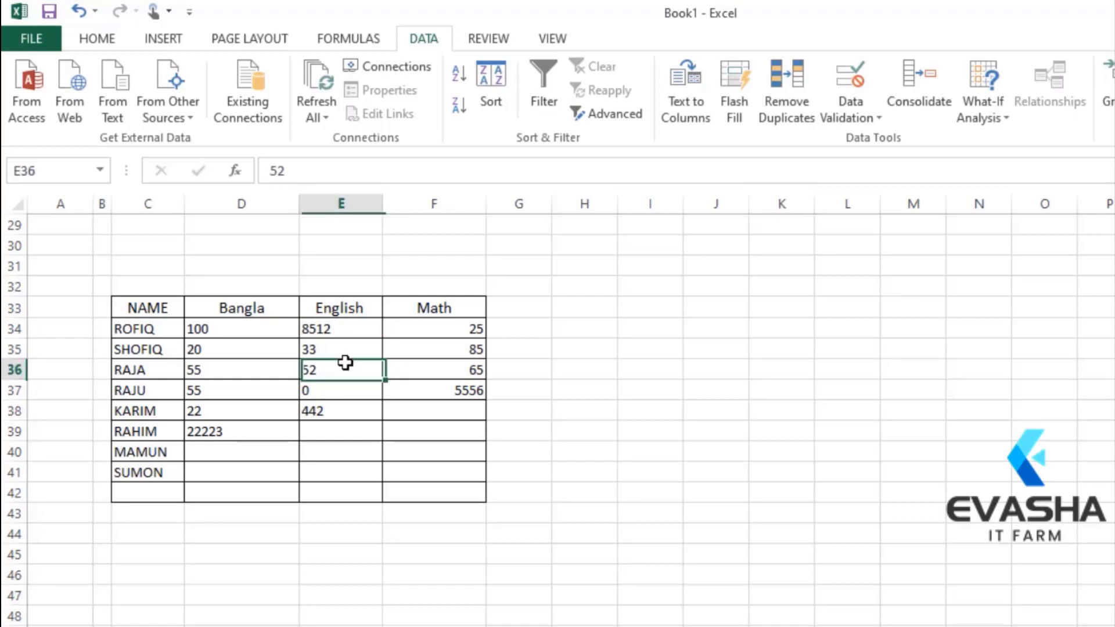
pyautogui.write('2102')
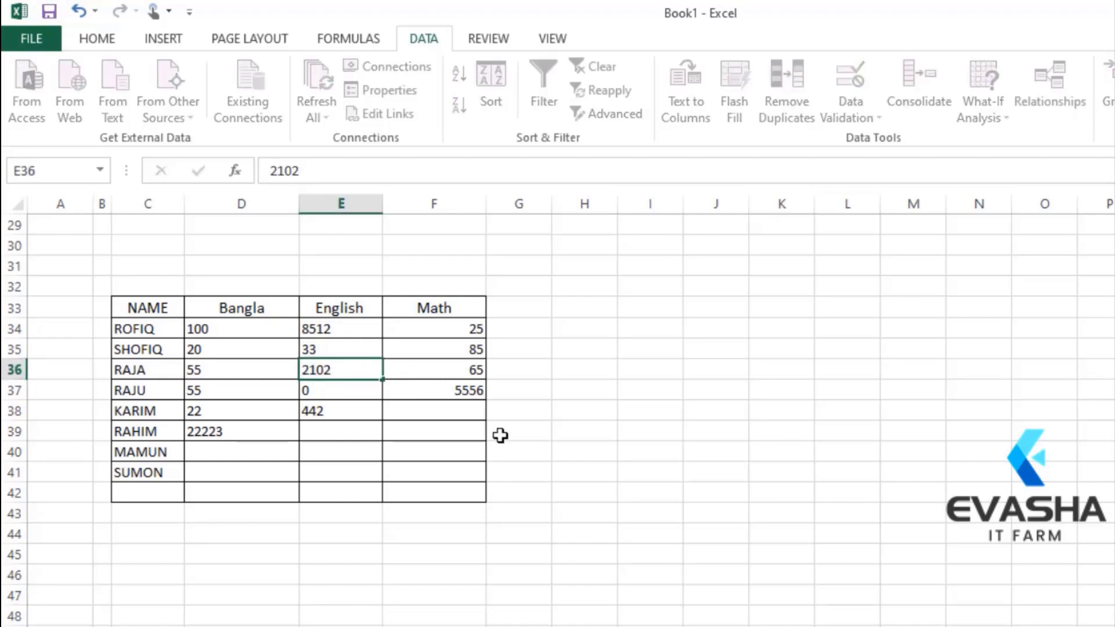
pyautogui.click(500, 436)
# Restrict the marks in D34:F42 to whole numbers between a minimum of 00 and a maximum of 100
pyautogui.click(251, 339)
pyautogui.moveTo(251, 339); pyautogui.dragTo(428, 495)
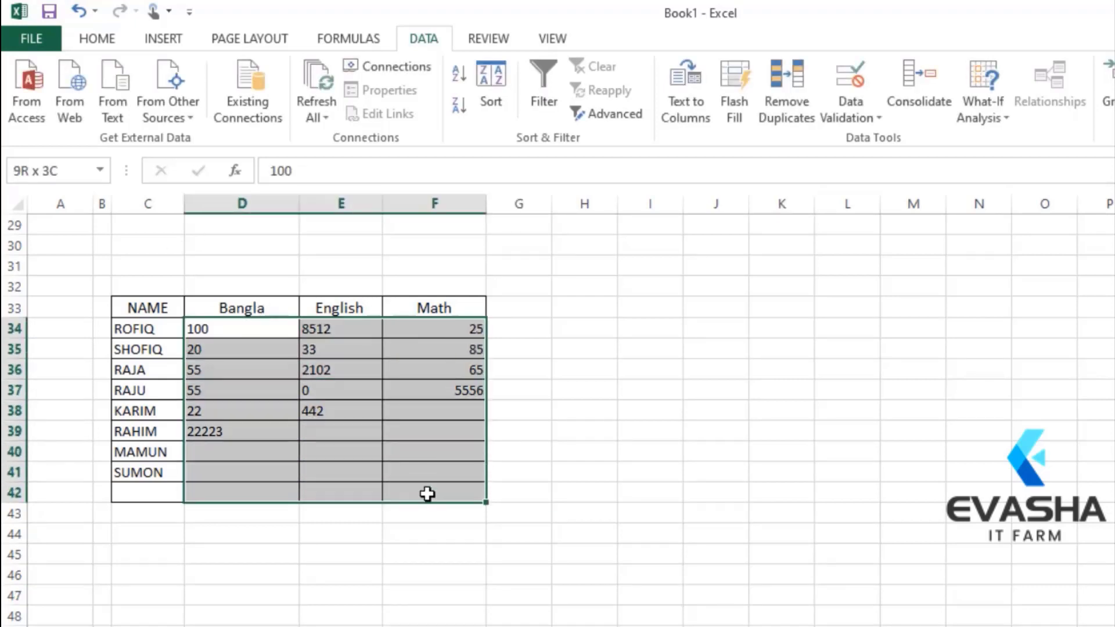
pyautogui.click(869, 119)
pyautogui.click(871, 139)
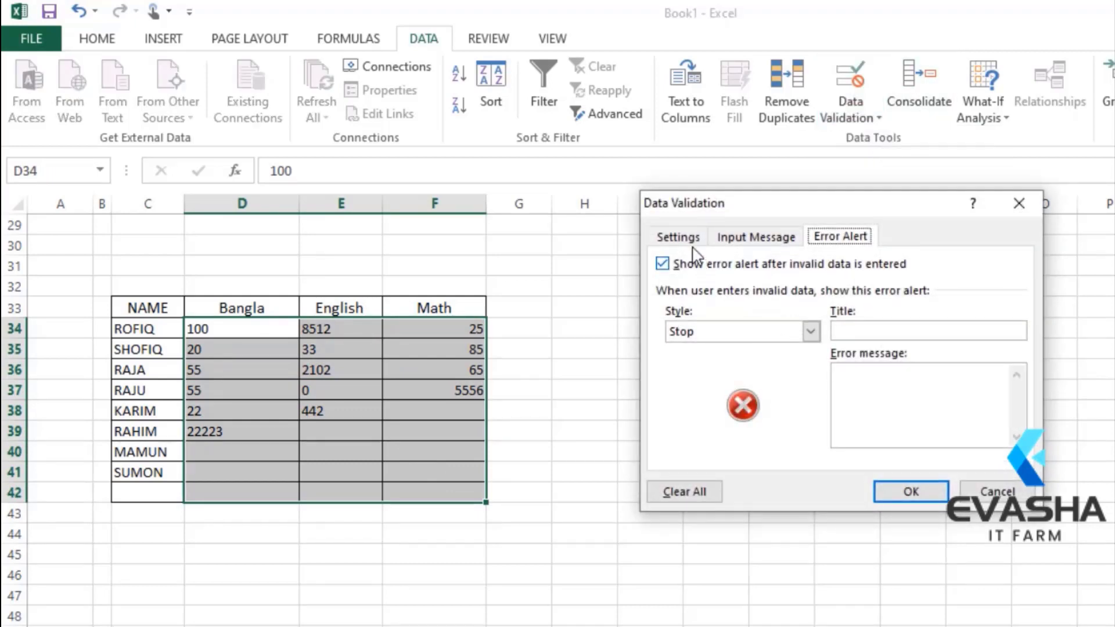
pyautogui.click(676, 237)
pyautogui.click(816, 305)
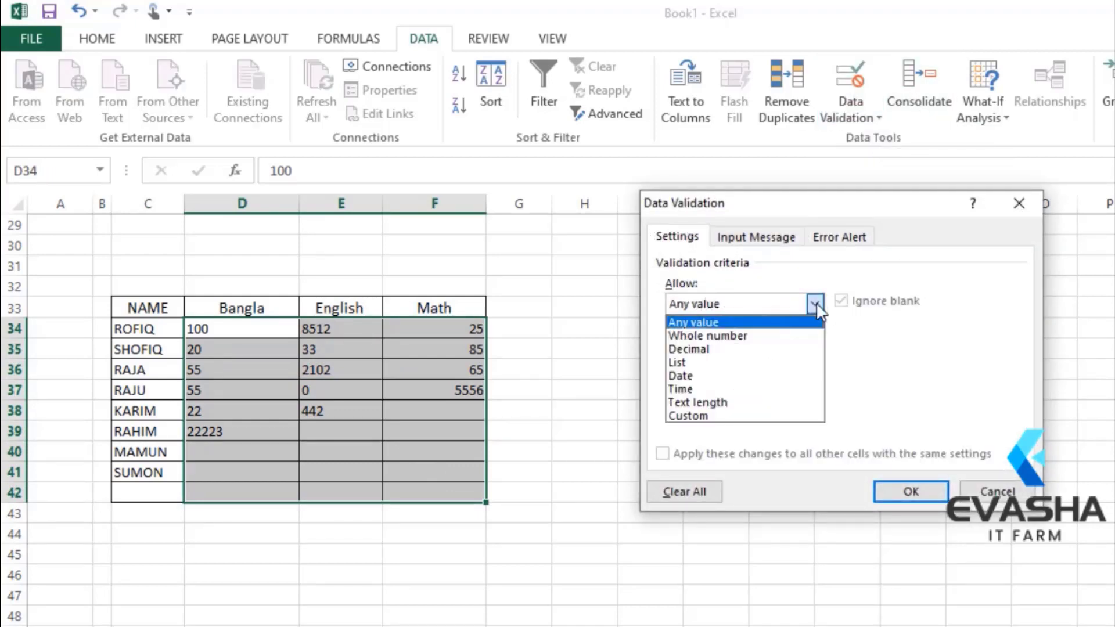
pyautogui.click(754, 336)
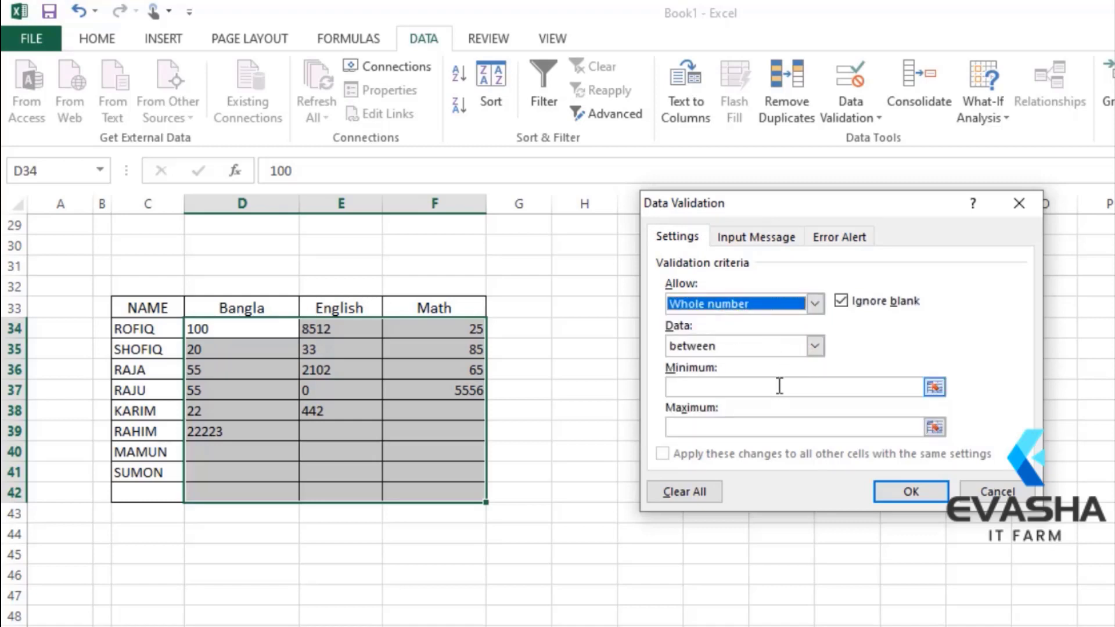
pyautogui.click(782, 385)
pyautogui.write('00')
pyautogui.click(787, 427)
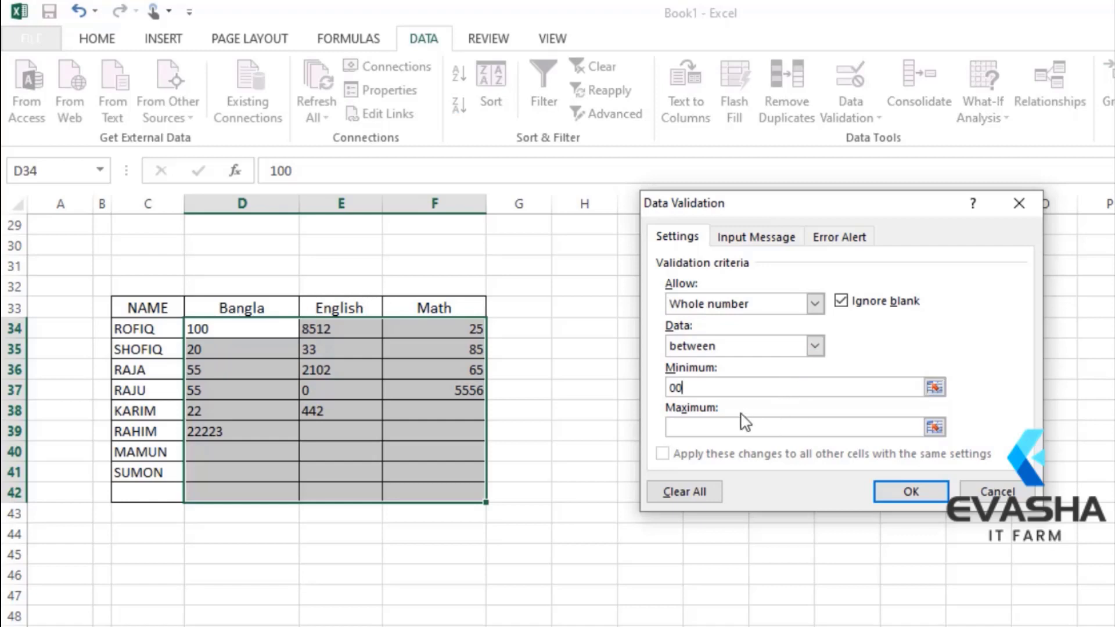
pyautogui.write('100')
# Give the marks validation an Information alert titled "rong number" with the message "plz correct number", and apply it
pyautogui.click(842, 237)
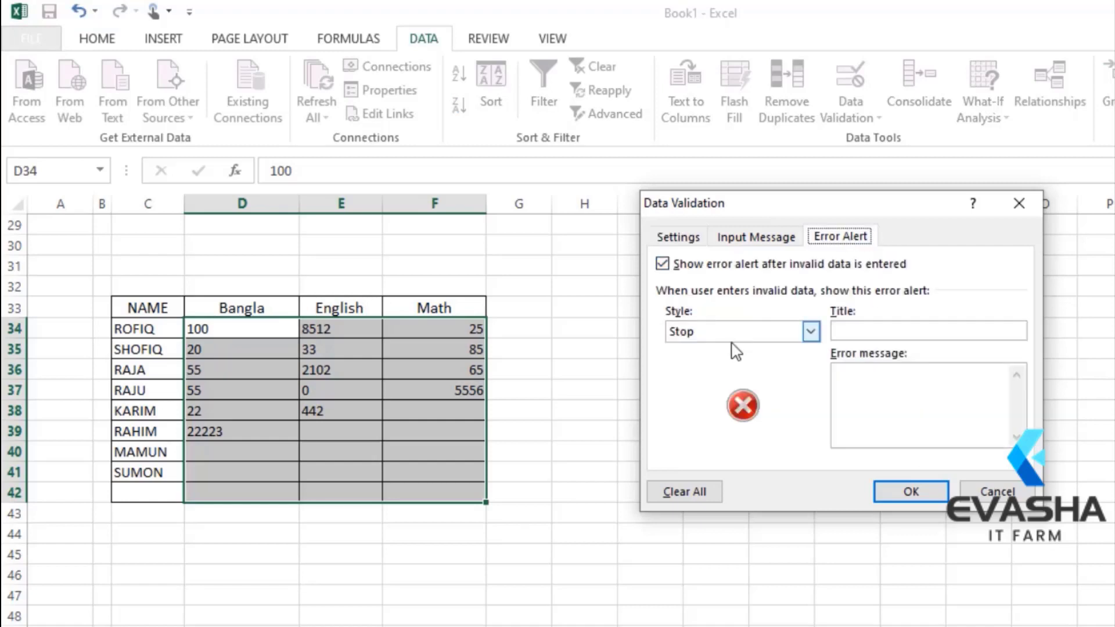
pyautogui.click(810, 332)
pyautogui.click(808, 376)
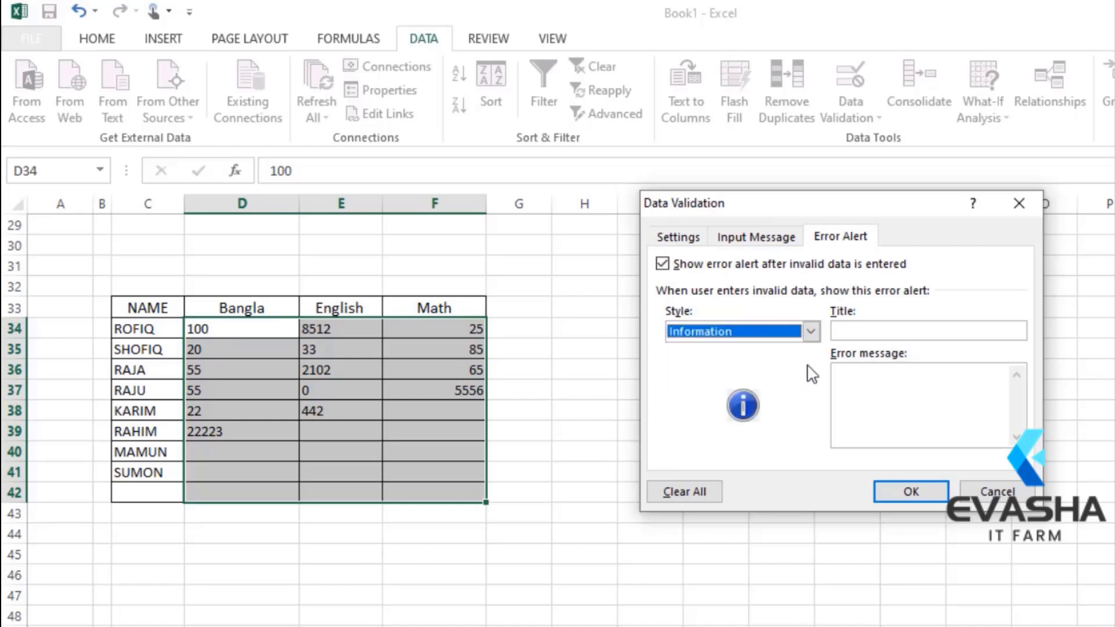
pyautogui.click(936, 335)
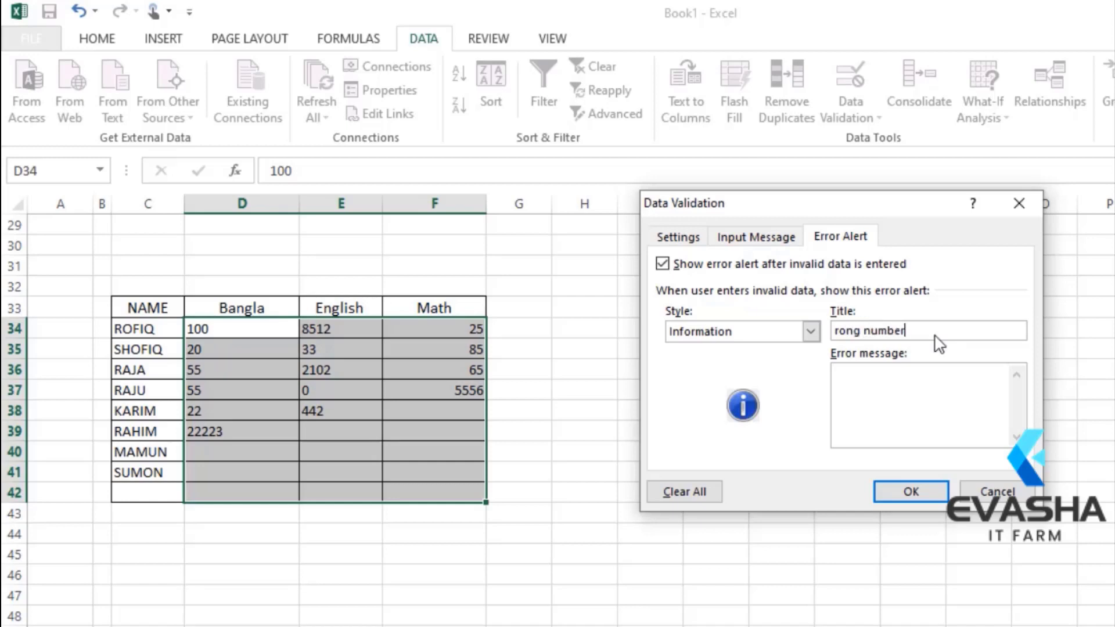
pyautogui.click(918, 384)
pyautogui.write('rrect number')
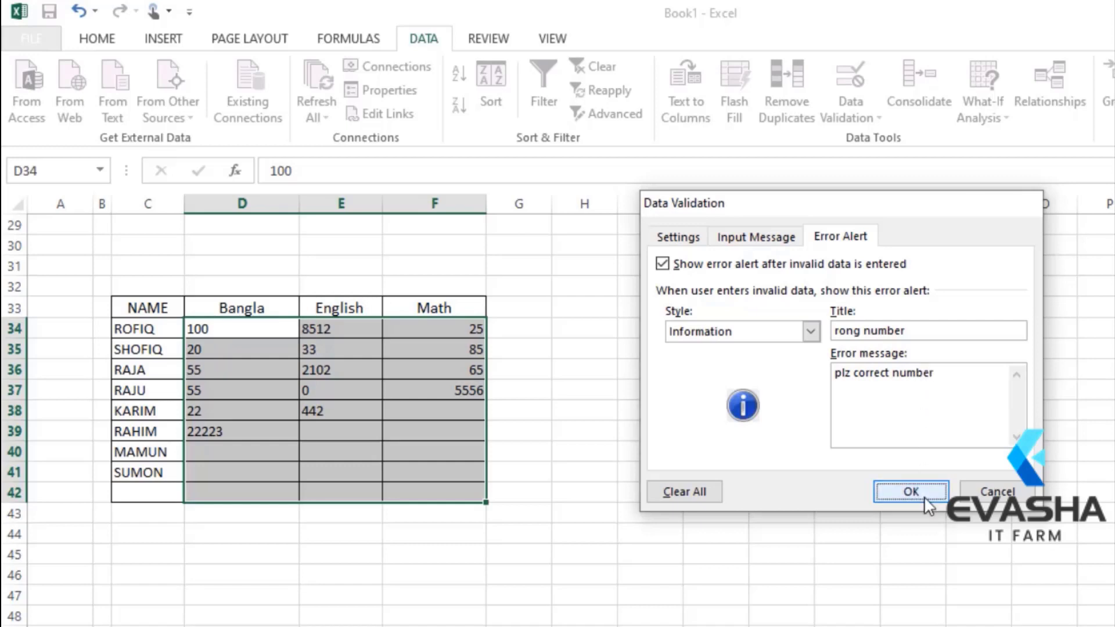
pyautogui.click(915, 493)
pyautogui.click(764, 459)
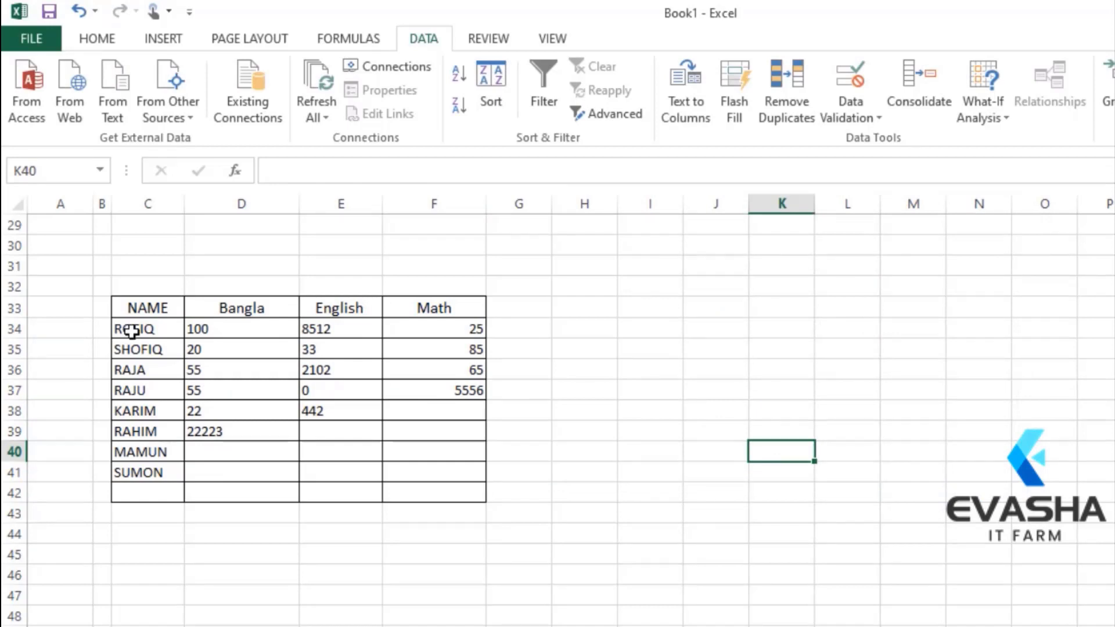
# Circle the invalid data in the lower table's range C34:F42
pyautogui.moveTo(134, 330); pyautogui.dragTo(474, 484)
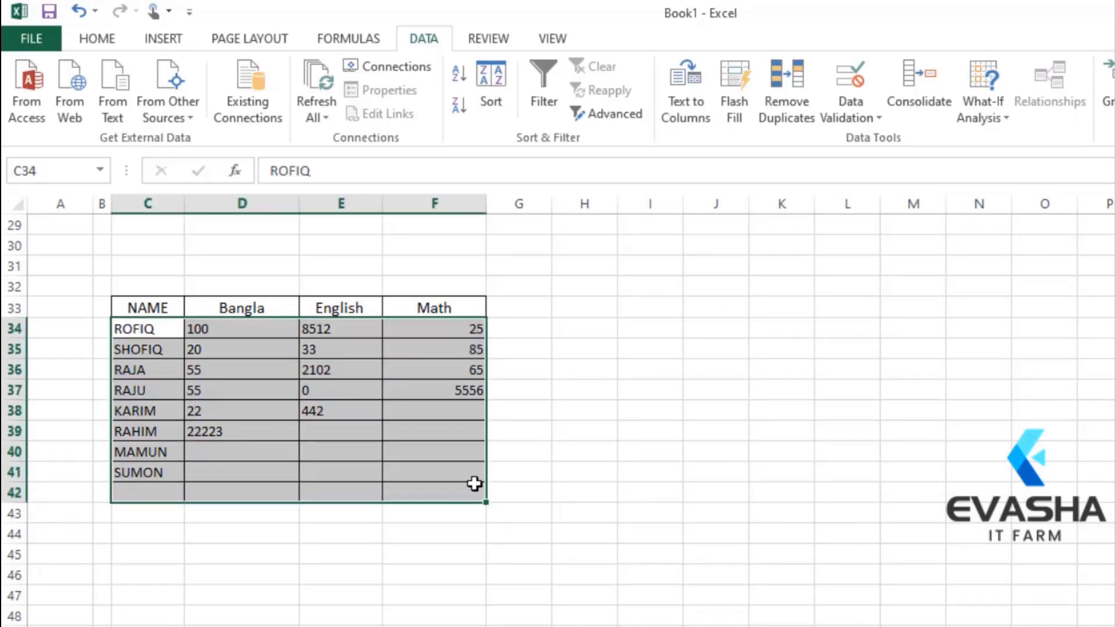
pyautogui.click(865, 118)
pyautogui.click(876, 168)
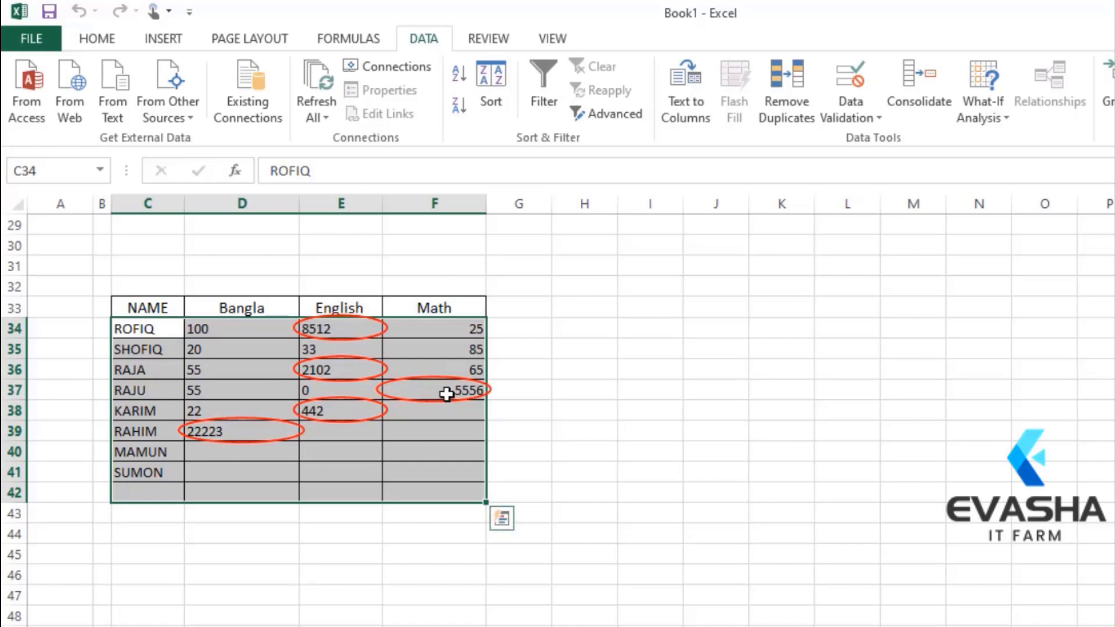
# Replace the Math marks in cell F37 with 12
pyautogui.write('22')
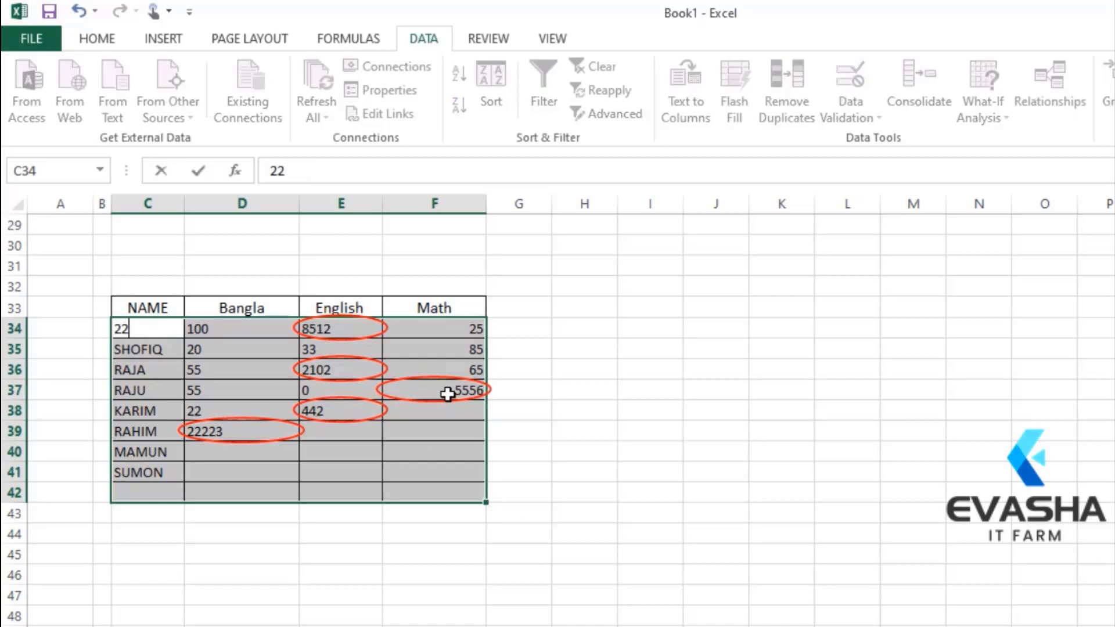
pyautogui.hotkey('ctrl', 'z')
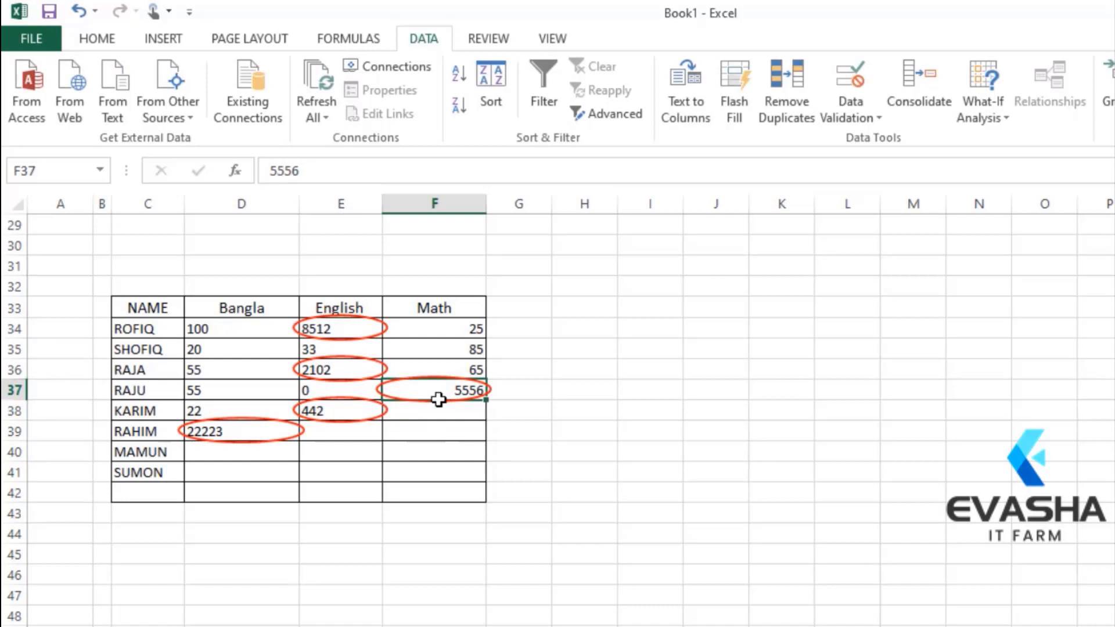
pyautogui.write('12')
pyautogui.click(632, 452)
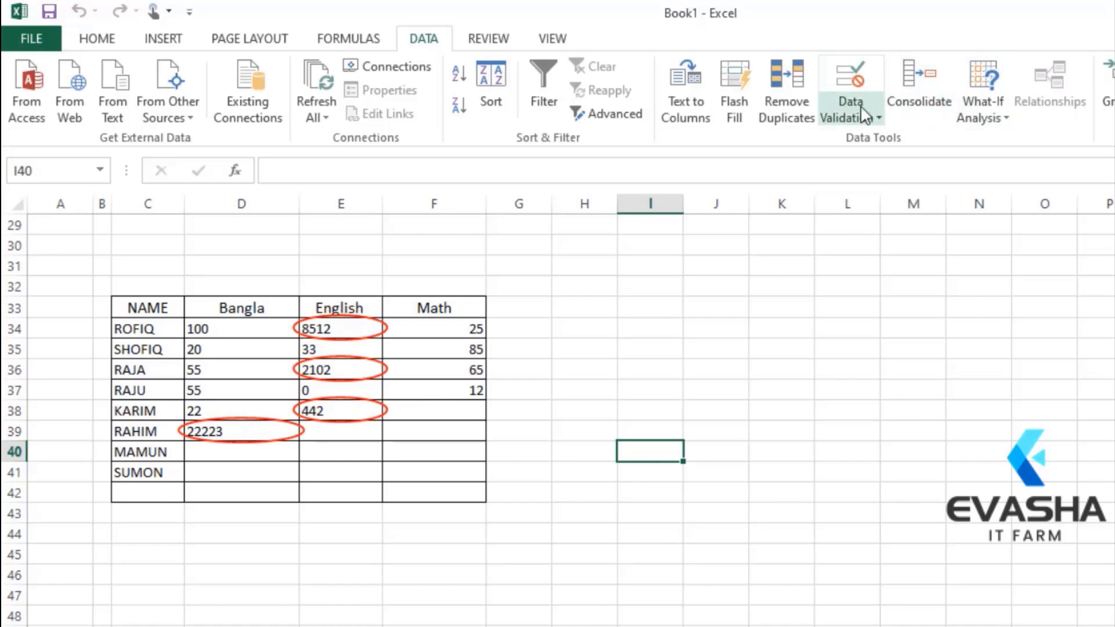
# Clear the validation circles from the sheet and replace the English marks in cell E34 with 25
pyautogui.click(879, 119)
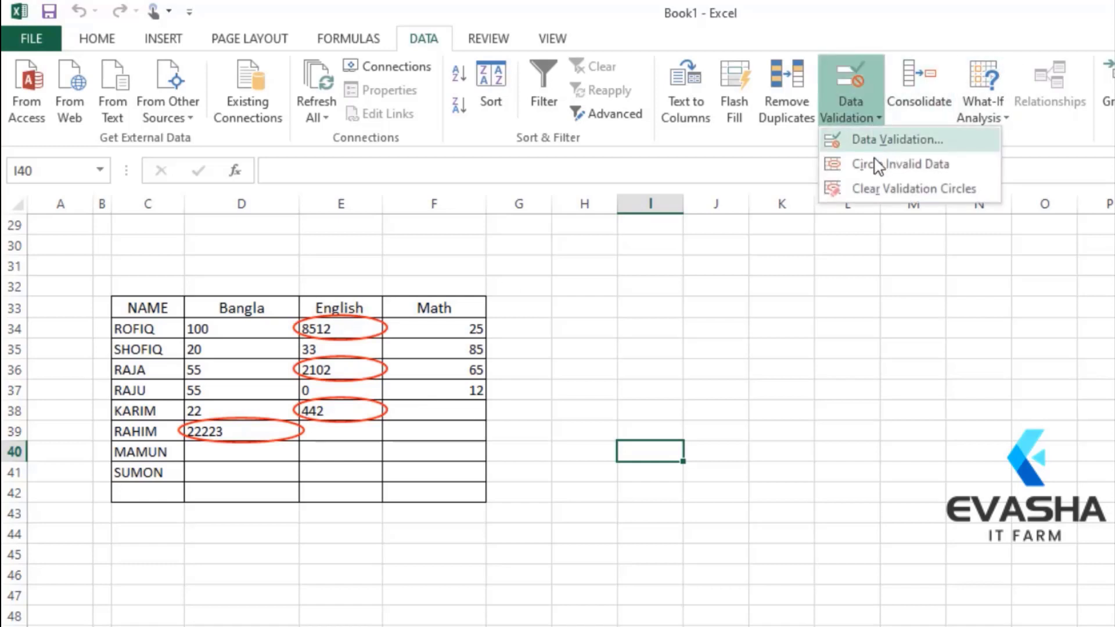
pyautogui.click(888, 191)
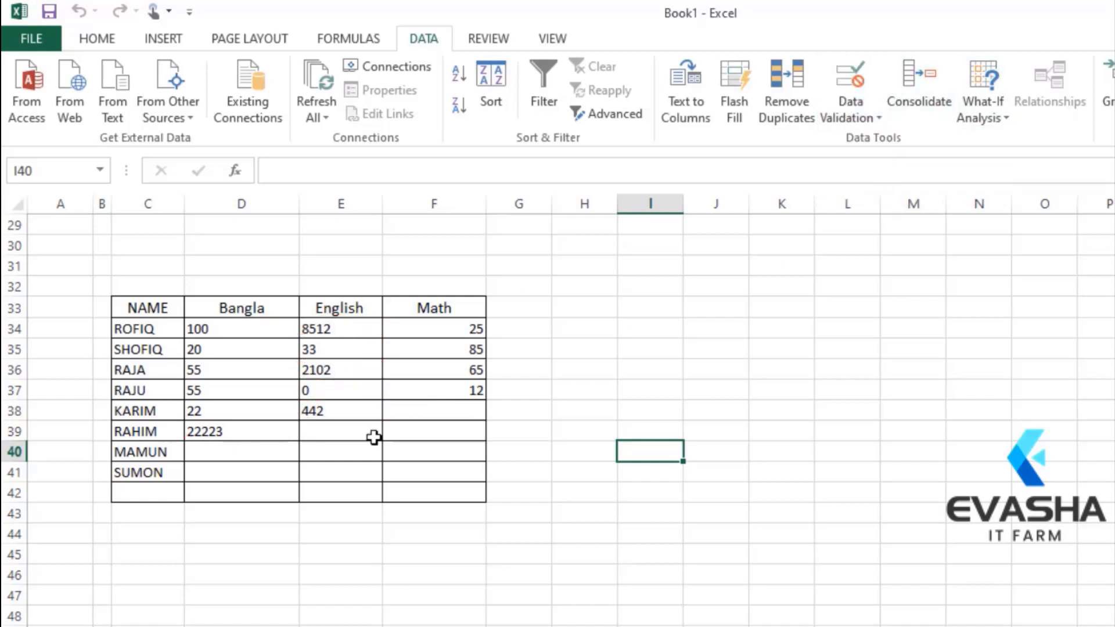
pyautogui.click(353, 334)
pyautogui.write('25')
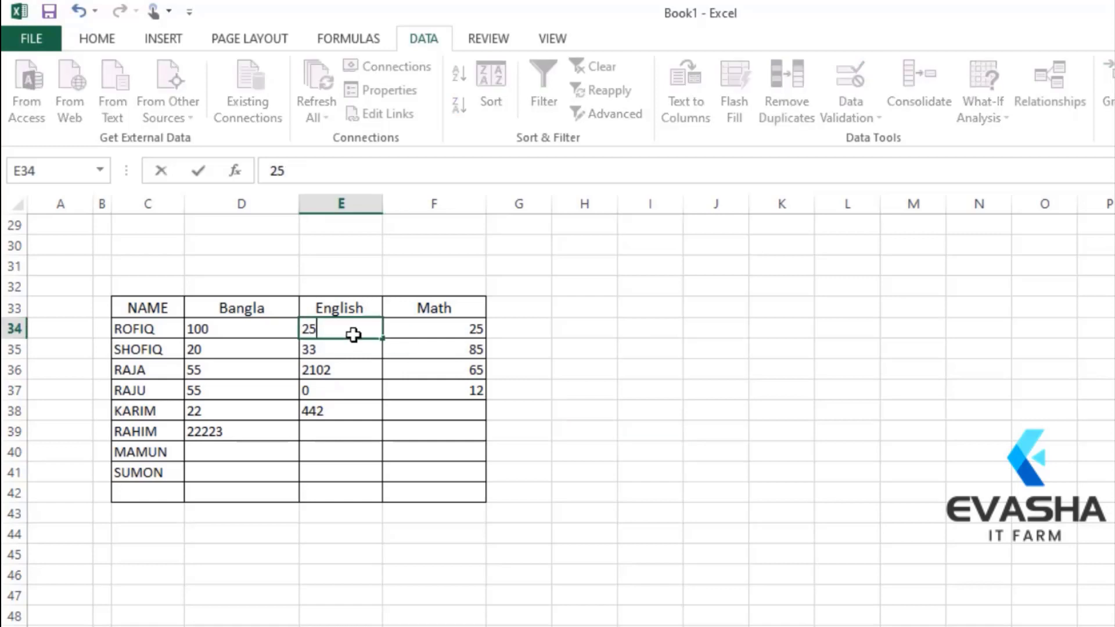
pyautogui.click(595, 495)
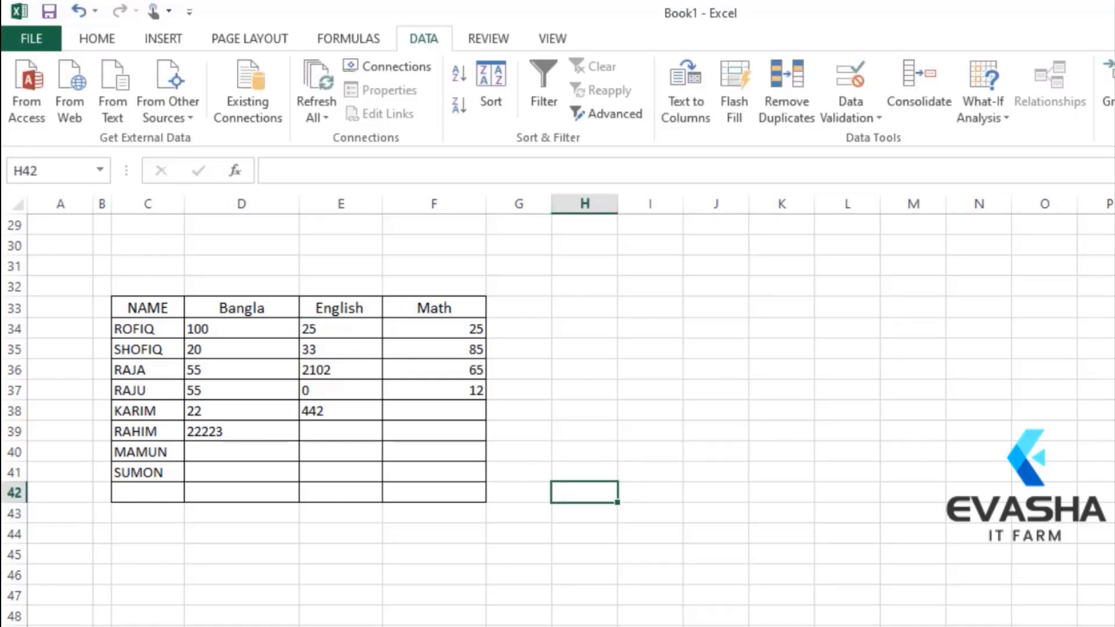
# Circle the invalid data again and replace the circled English marks in cell E36 with 25
pyautogui.click(879, 118)
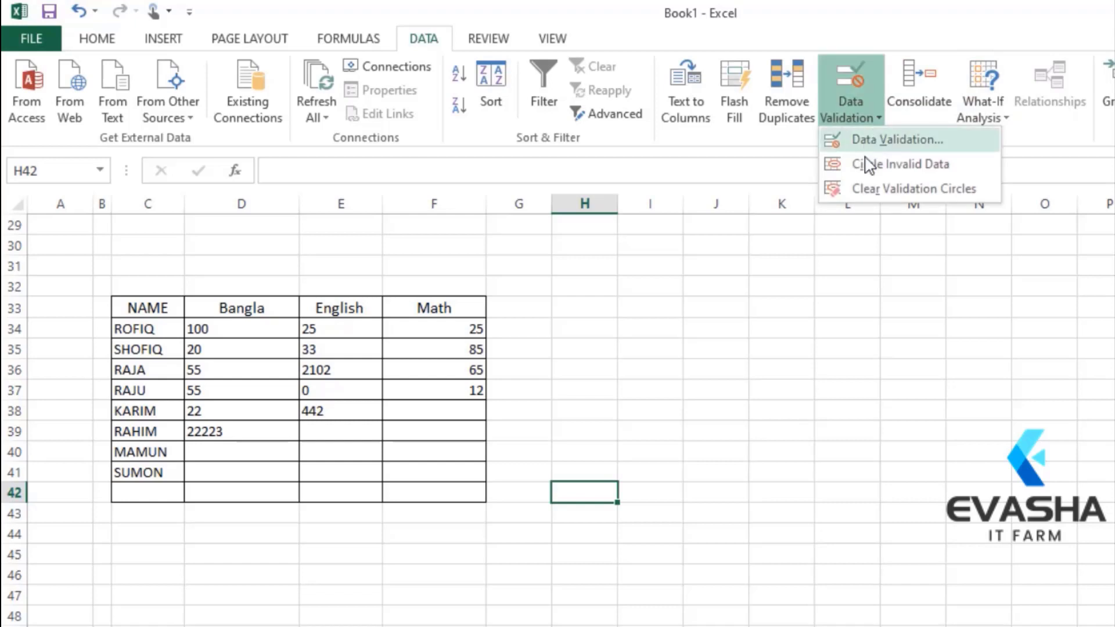
pyautogui.click(868, 162)
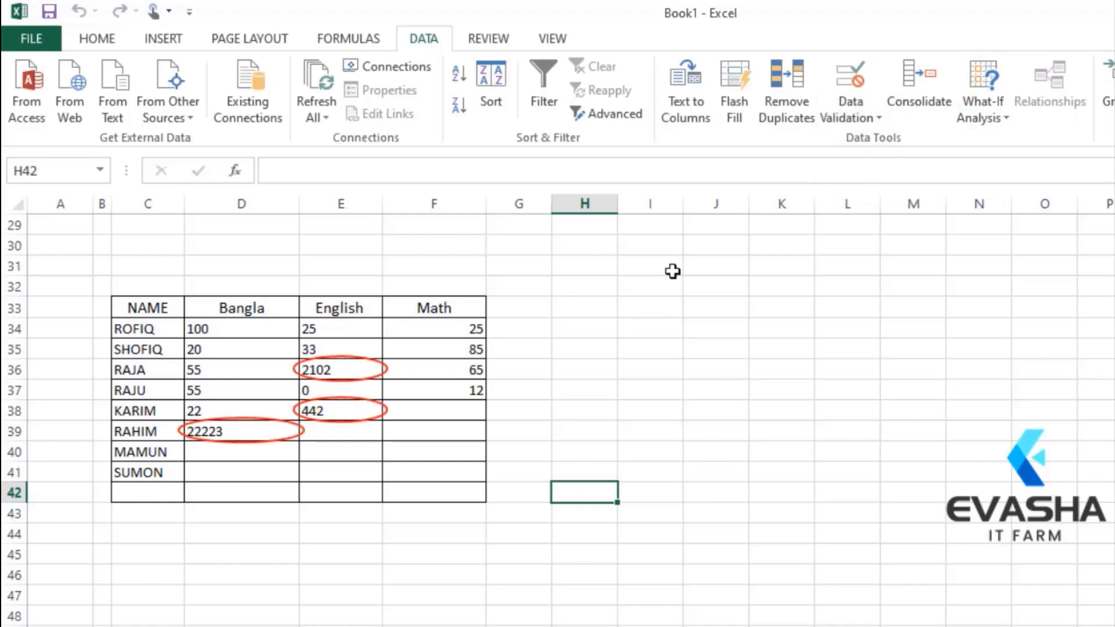
pyautogui.click(324, 367)
pyautogui.write('25')
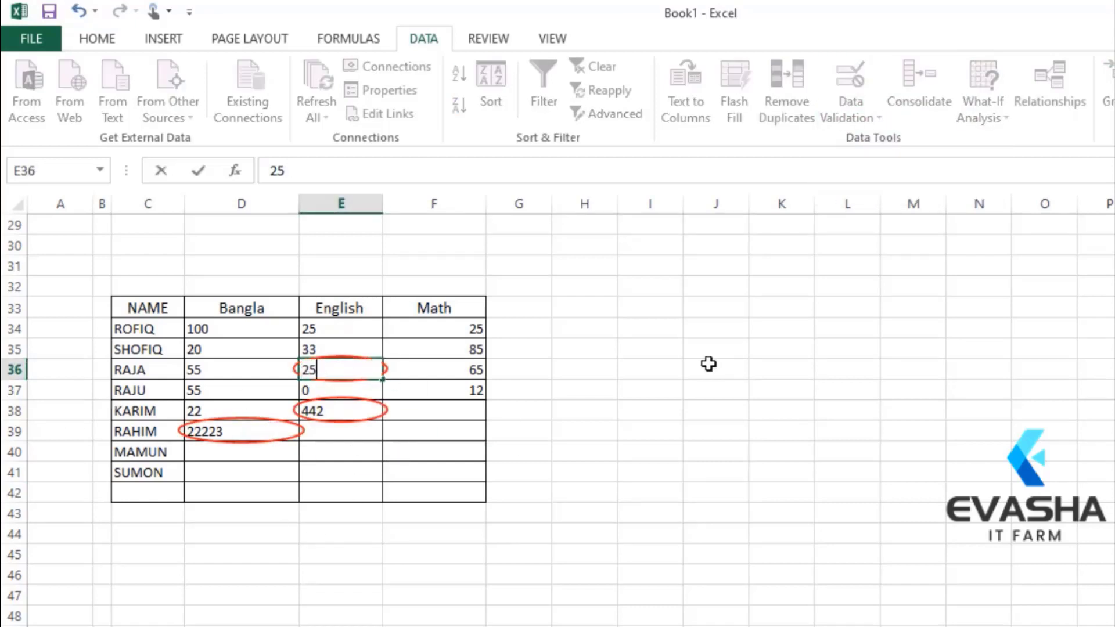
pyautogui.click(669, 486)
# Replace the circled English marks in cell E38 with 66 and the circled Bangla marks in D39 with 25
pyautogui.click(347, 409)
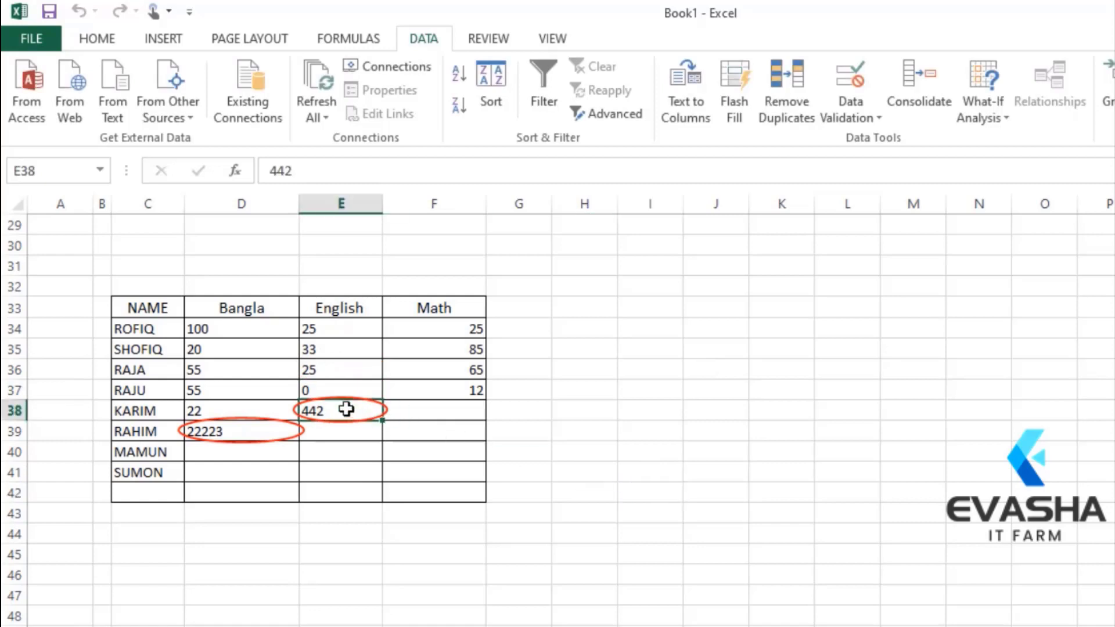
pyautogui.write('66')
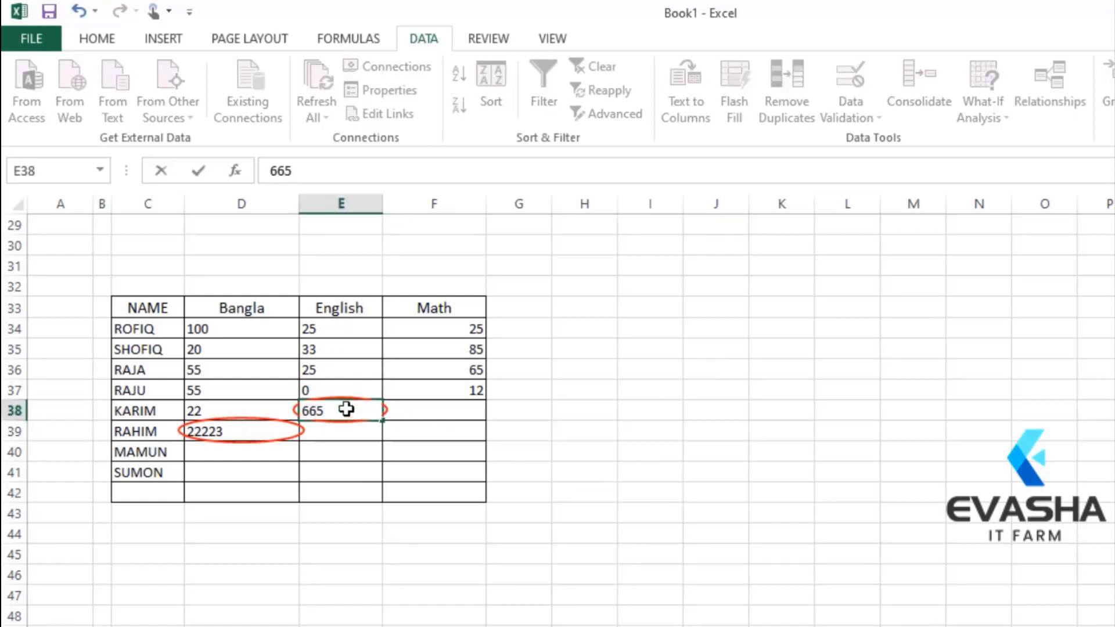
pyautogui.click(222, 440)
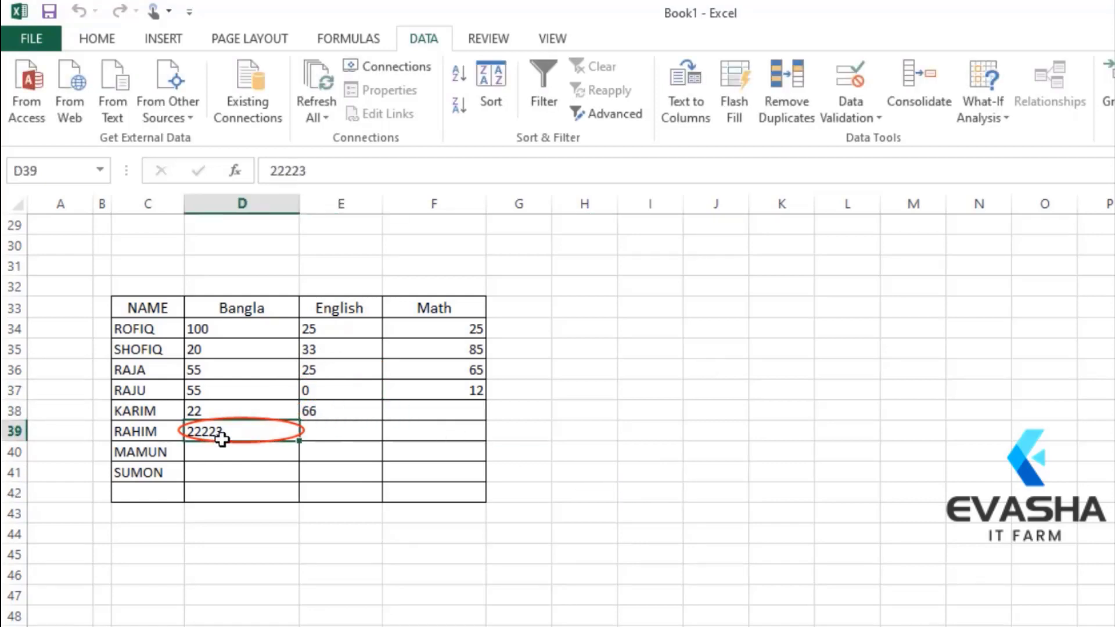
pyautogui.write('25')
pyautogui.click(735, 472)
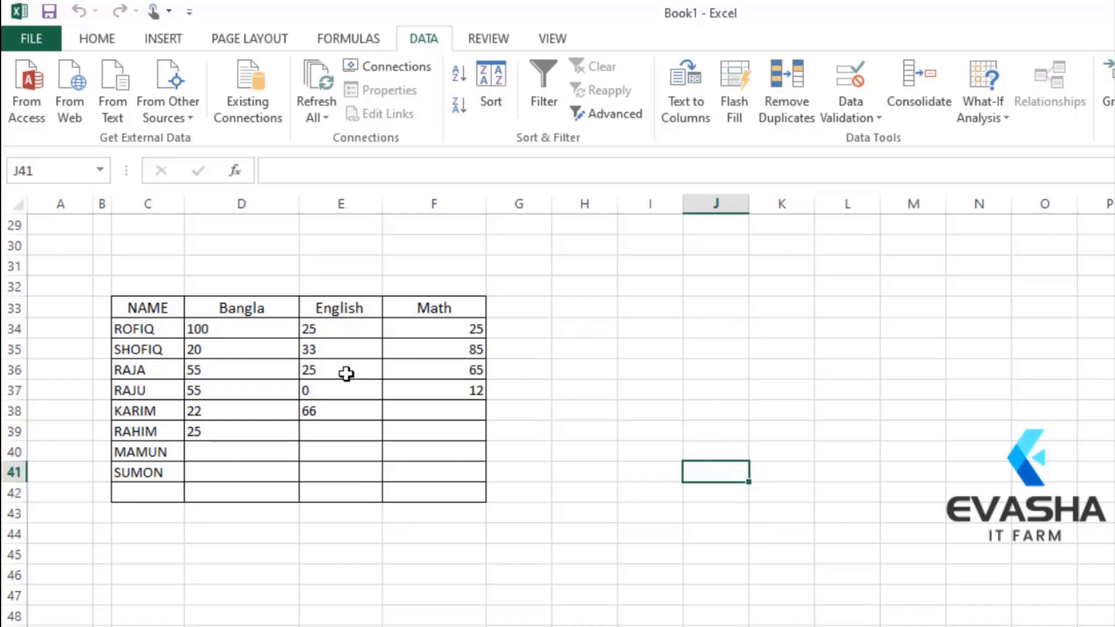
# Remove all data validation settings from the whole lower table, C33:F42, accepting that the current settings are erased
pyautogui.click(613, 388)
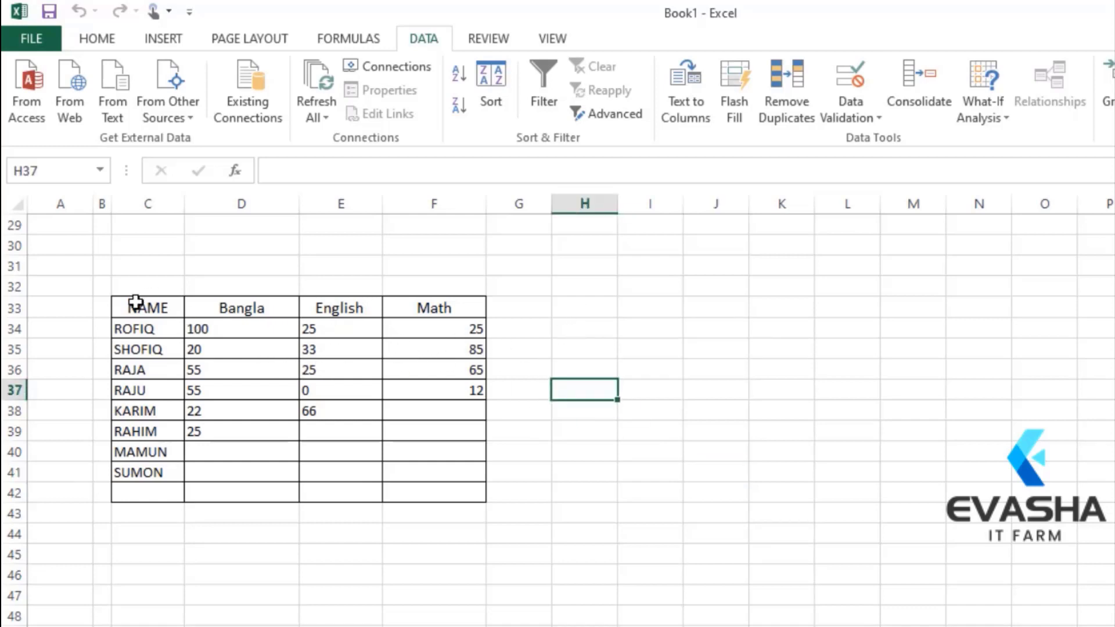
pyautogui.moveTo(136, 301); pyautogui.dragTo(453, 489)
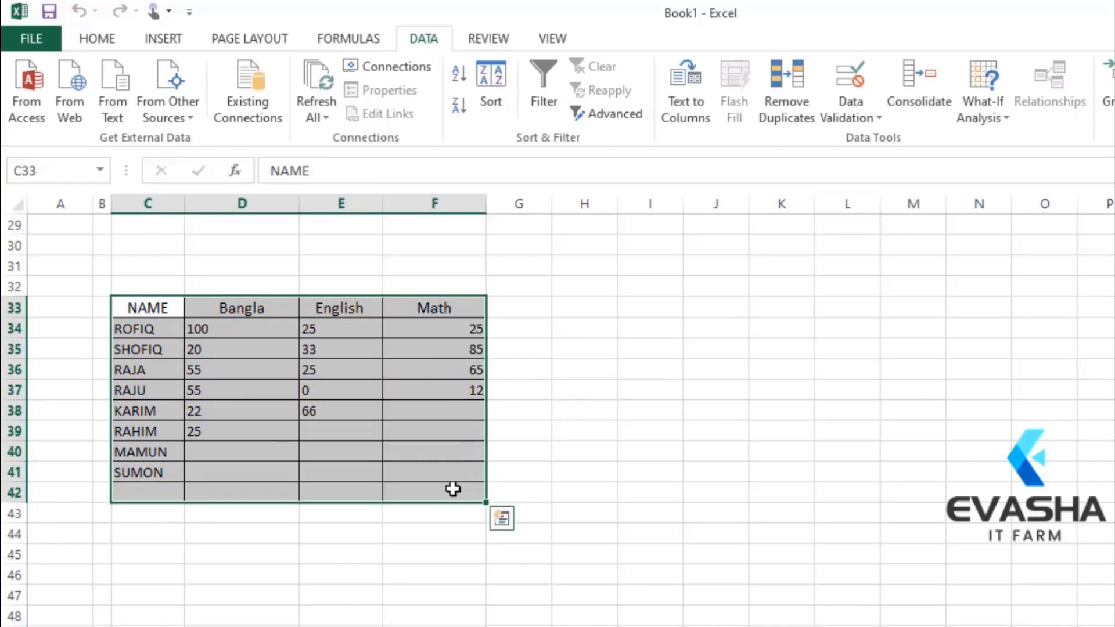
pyautogui.click(878, 118)
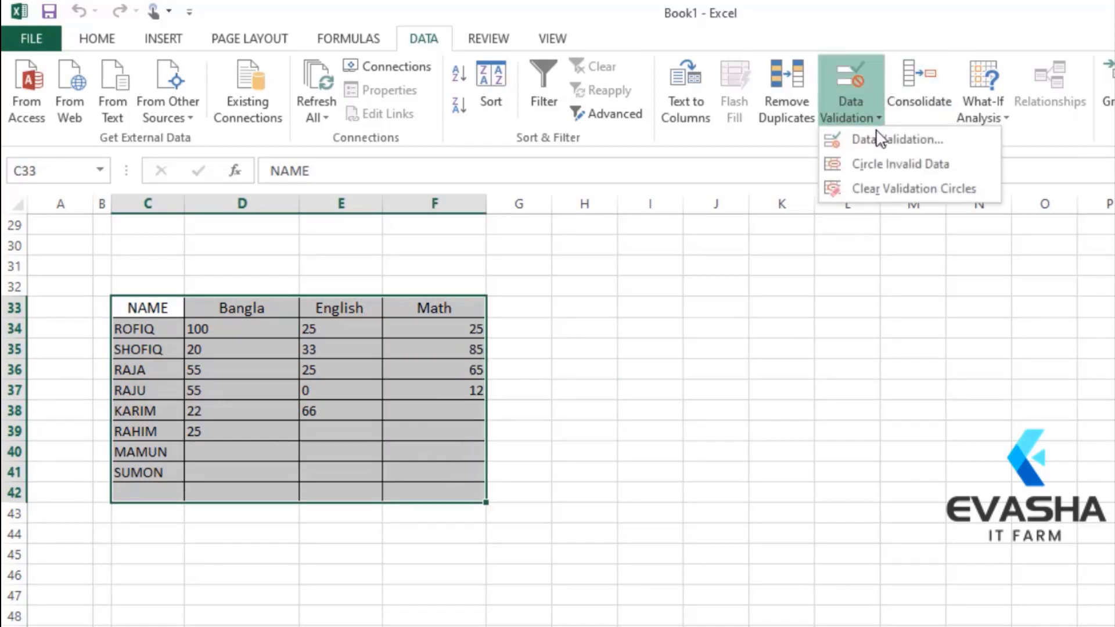
pyautogui.click(894, 139)
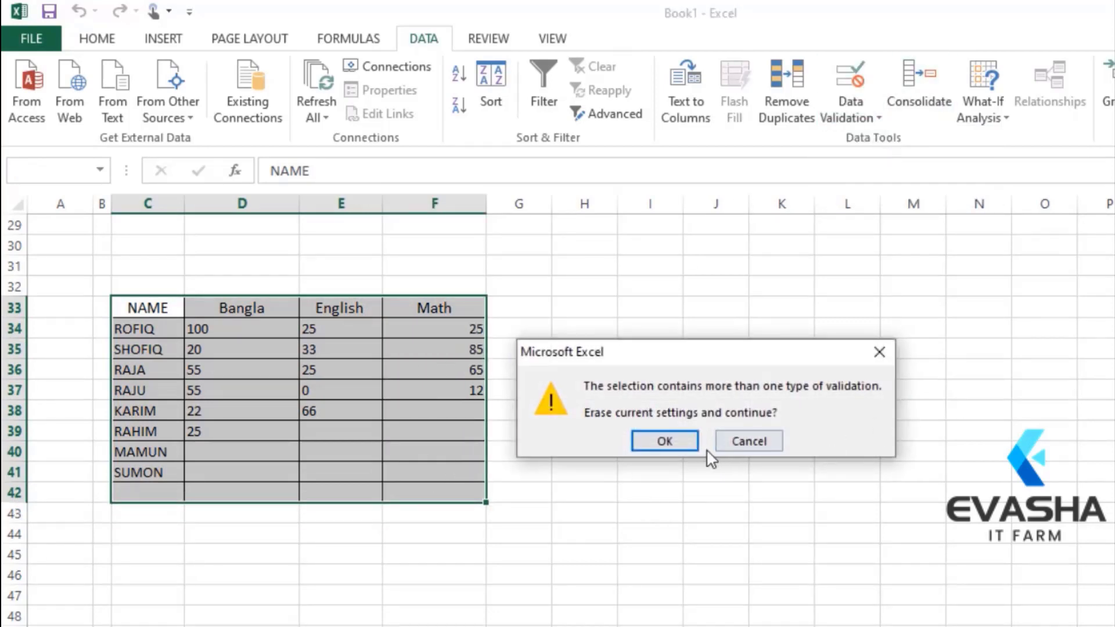
pyautogui.click(674, 436)
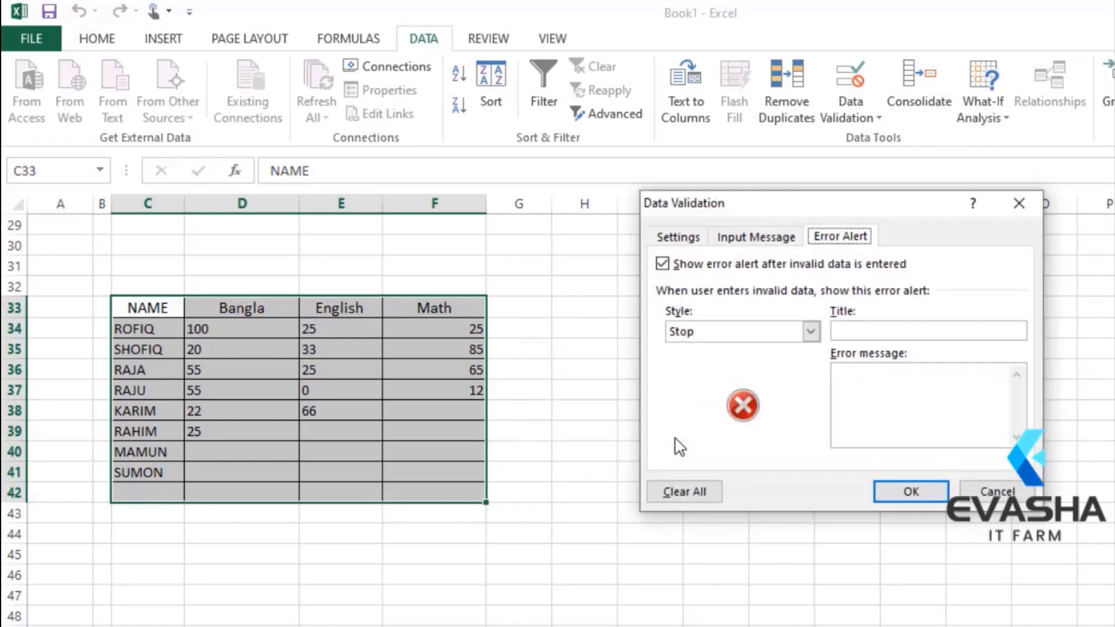
pyautogui.click(708, 494)
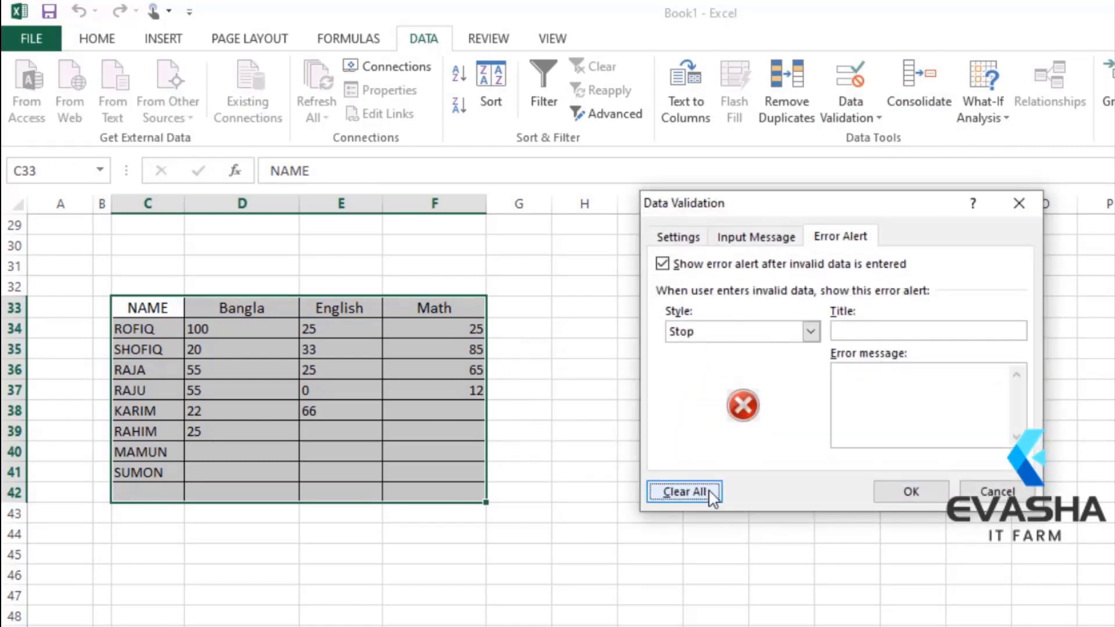
pyautogui.click(911, 491)
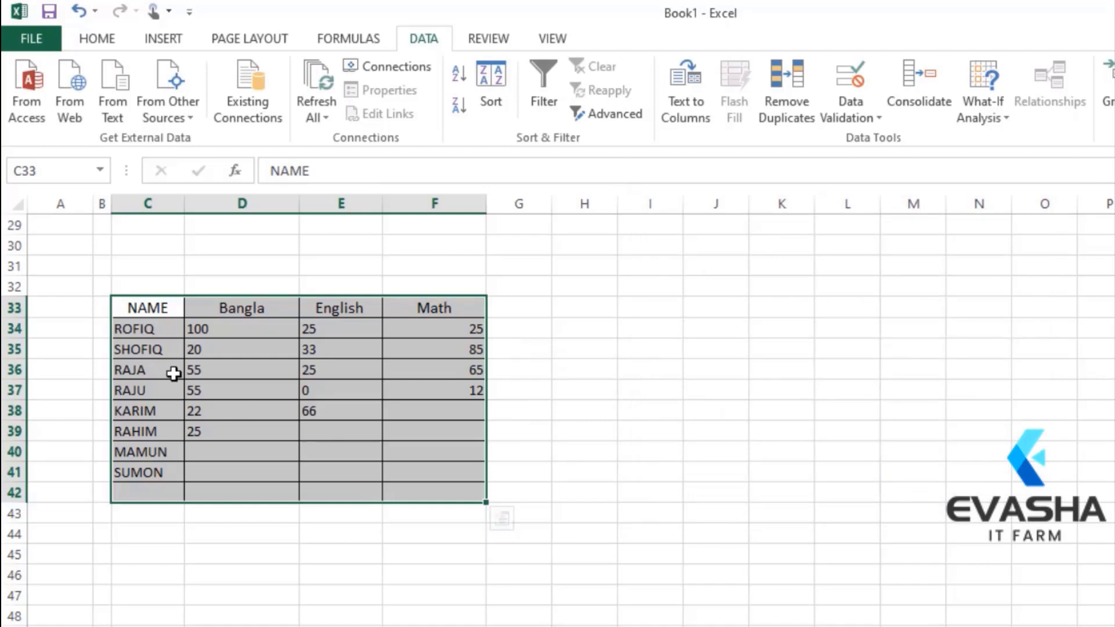
pyautogui.click(841, 430)
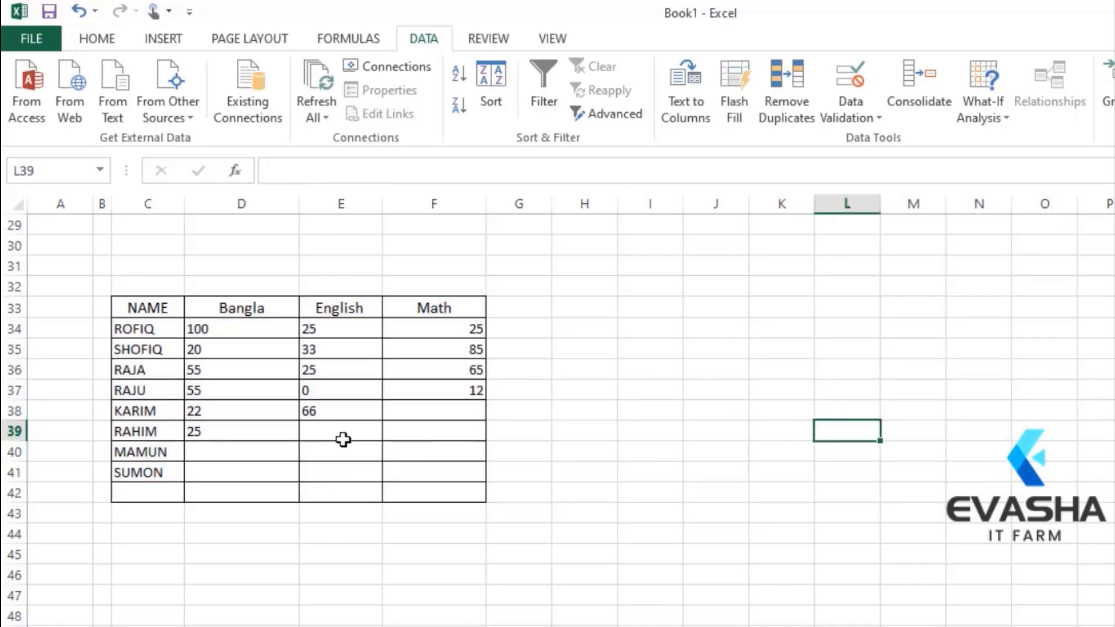
# Enter 256 as the English marks in cell E39 to test the table without validation
pyautogui.click(322, 436)
pyautogui.write('25')
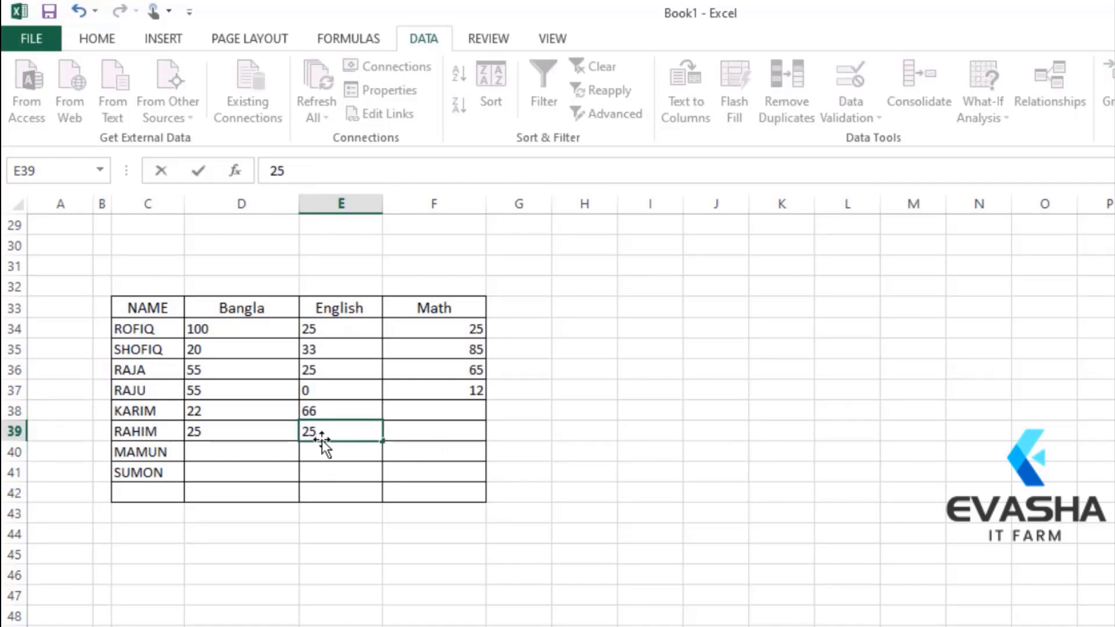
pyautogui.write('6')
pyautogui.click(706, 499)
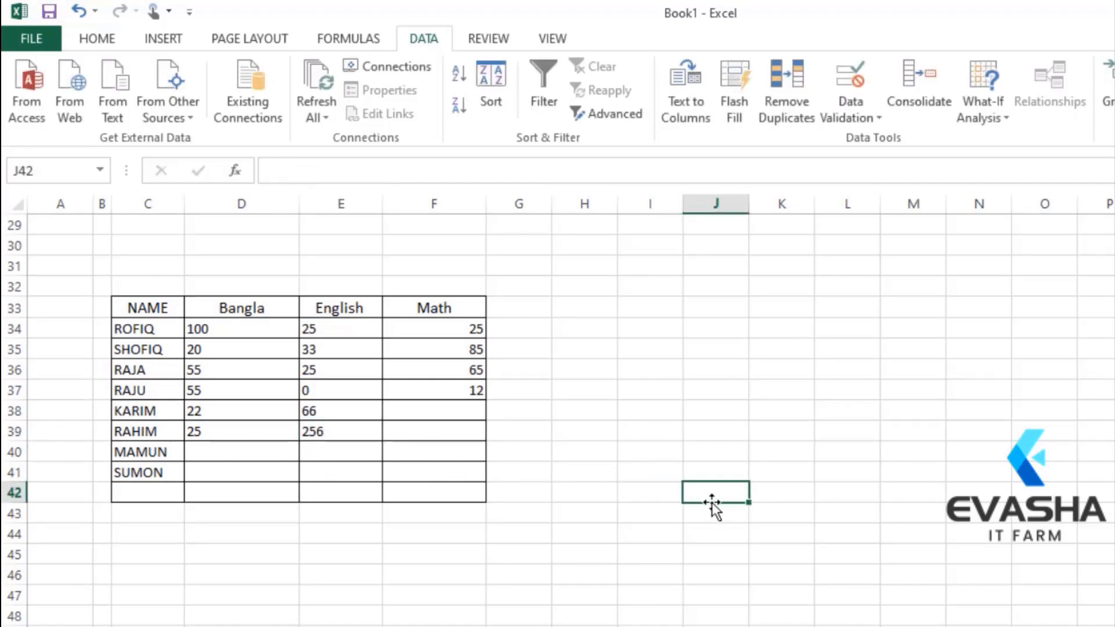
# Delete the test marks from cell E39
pyautogui.click(349, 433)
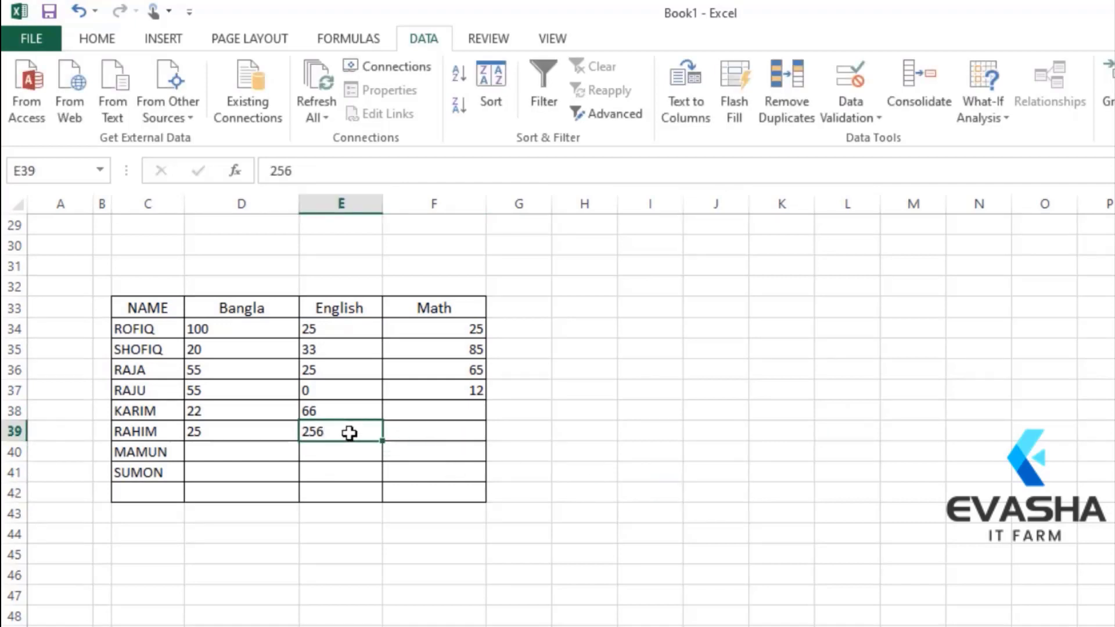
pyautogui.press('BackSpace')
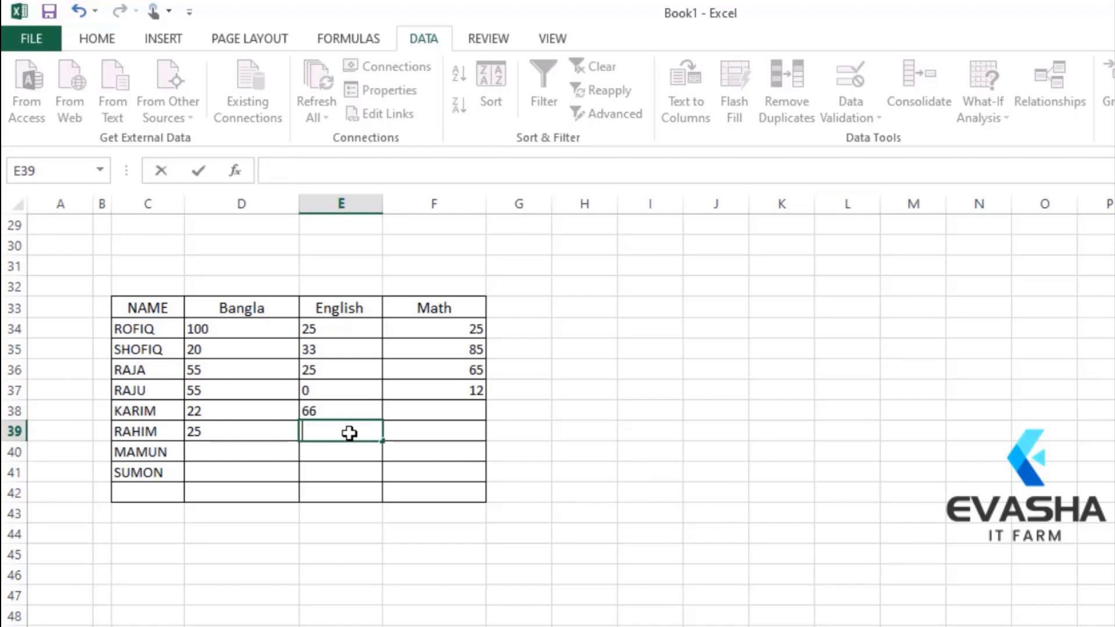
pyautogui.click(1029, 489)
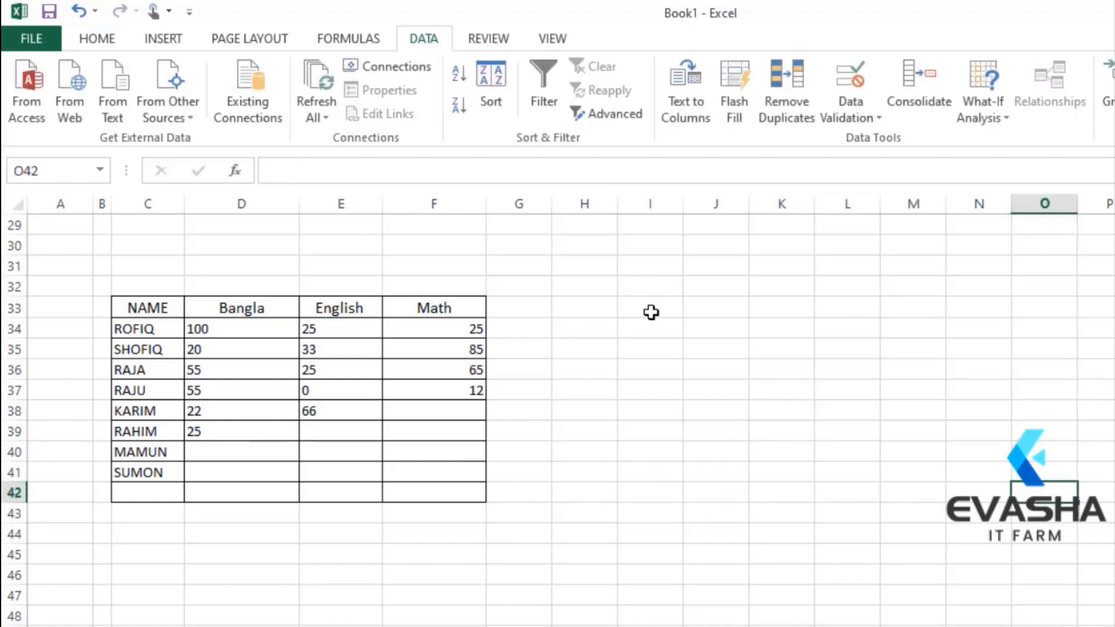